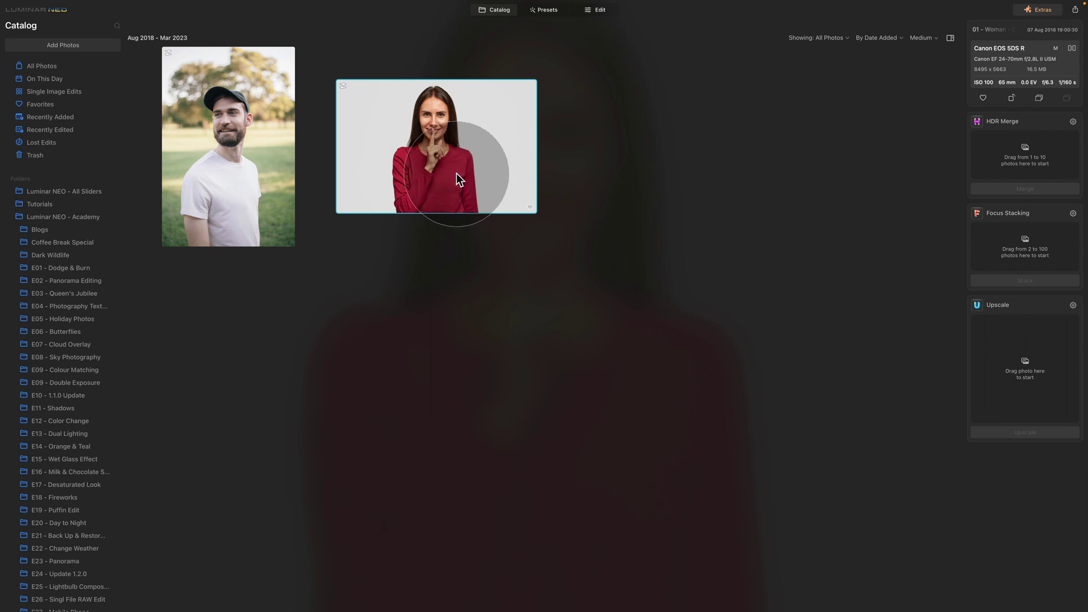
# Select the woman-in-red photo in the Catalog and open it in the Edit module
pyautogui.click(242, 146)
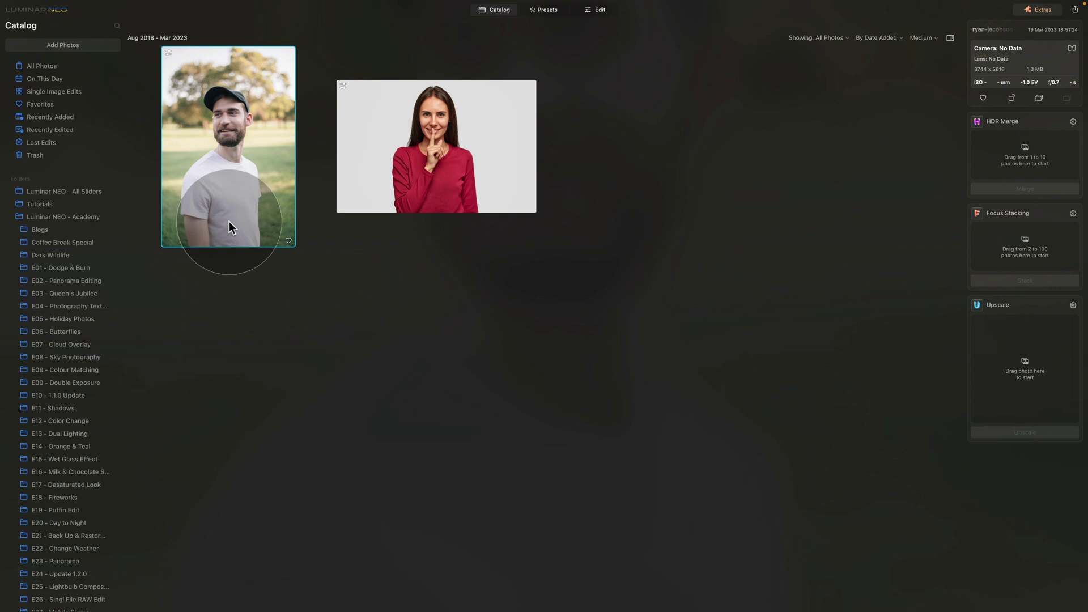
pyautogui.click(517, 142)
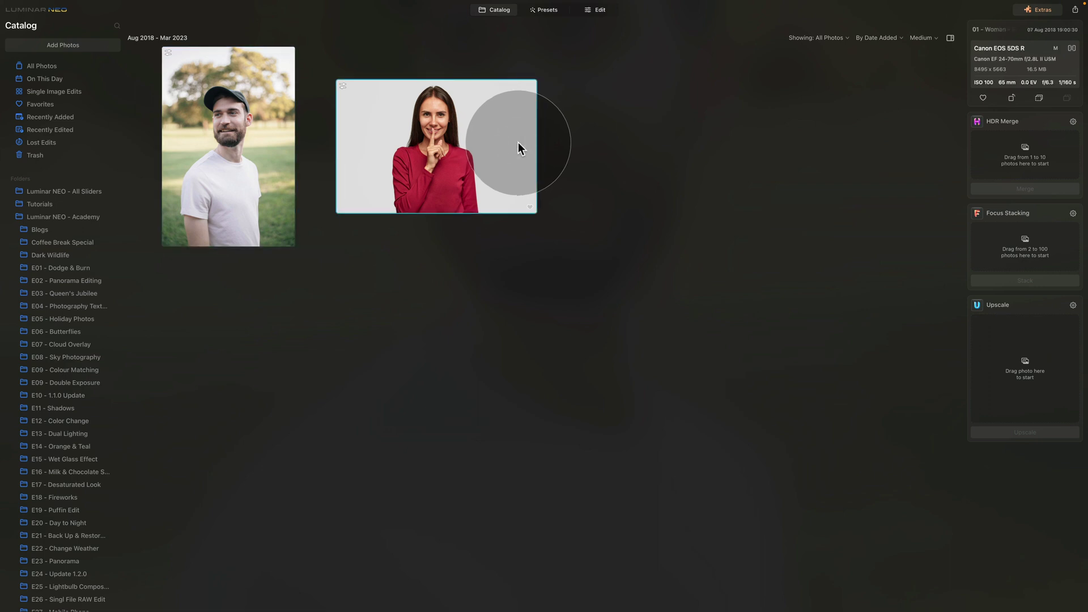
pyautogui.click(602, 10)
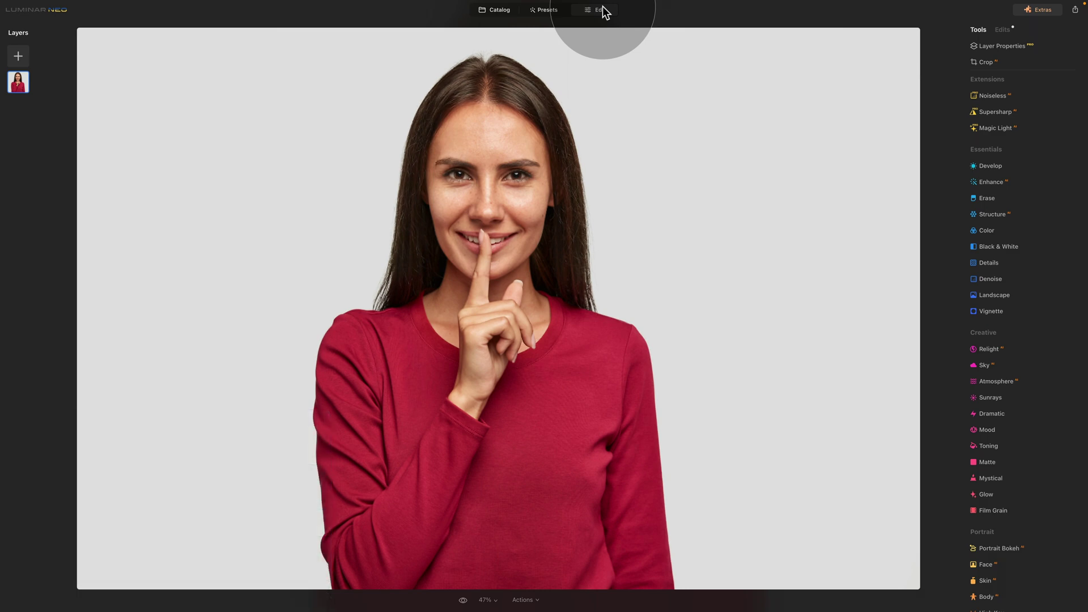
# Bring up the Develop tool's AI Mask categories: Human, Sky and Architecture
pyautogui.click(988, 166)
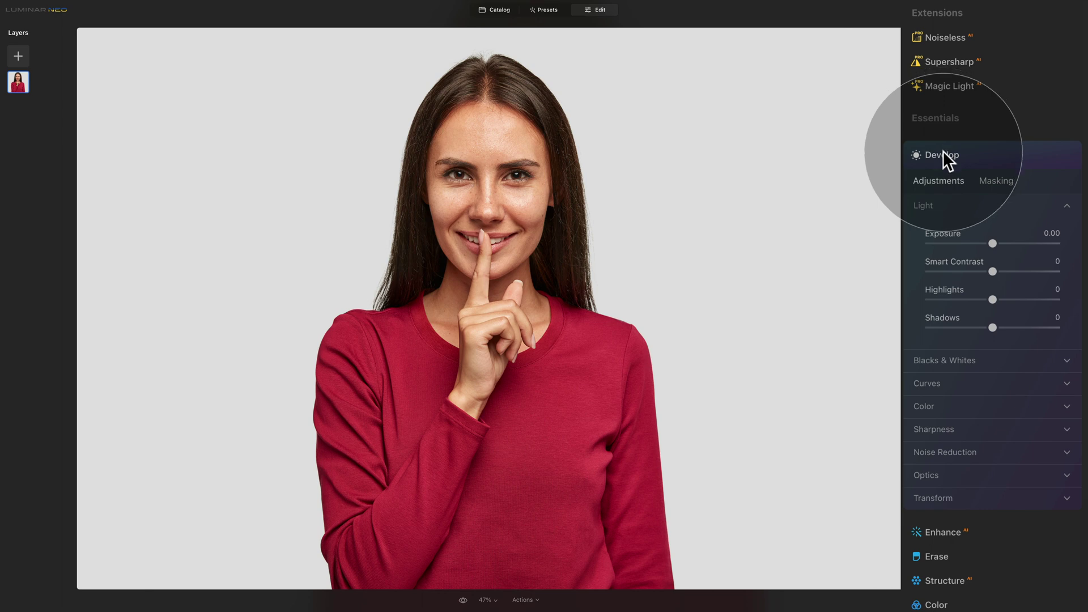
pyautogui.click(987, 182)
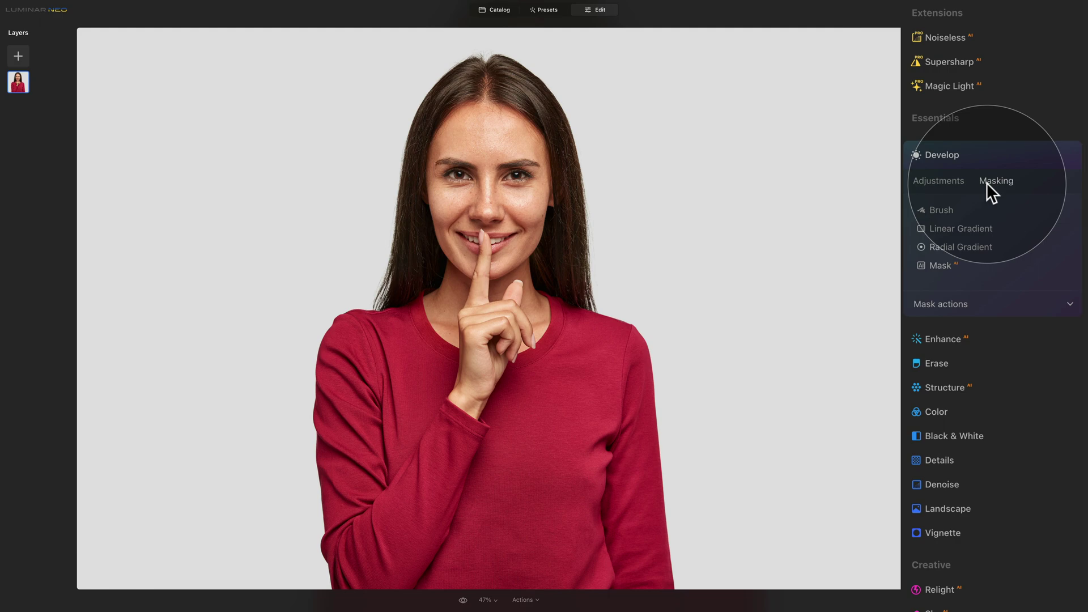
pyautogui.click(940, 266)
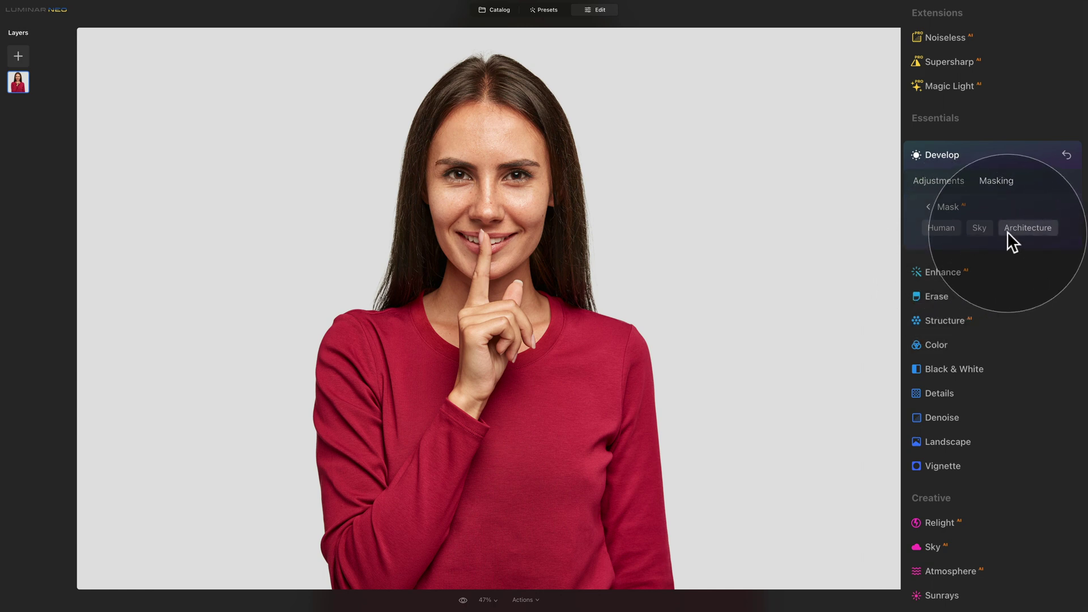
# Auto-mask the woman with the Human AI mask, then switch to Brush masking
pyautogui.click(934, 230)
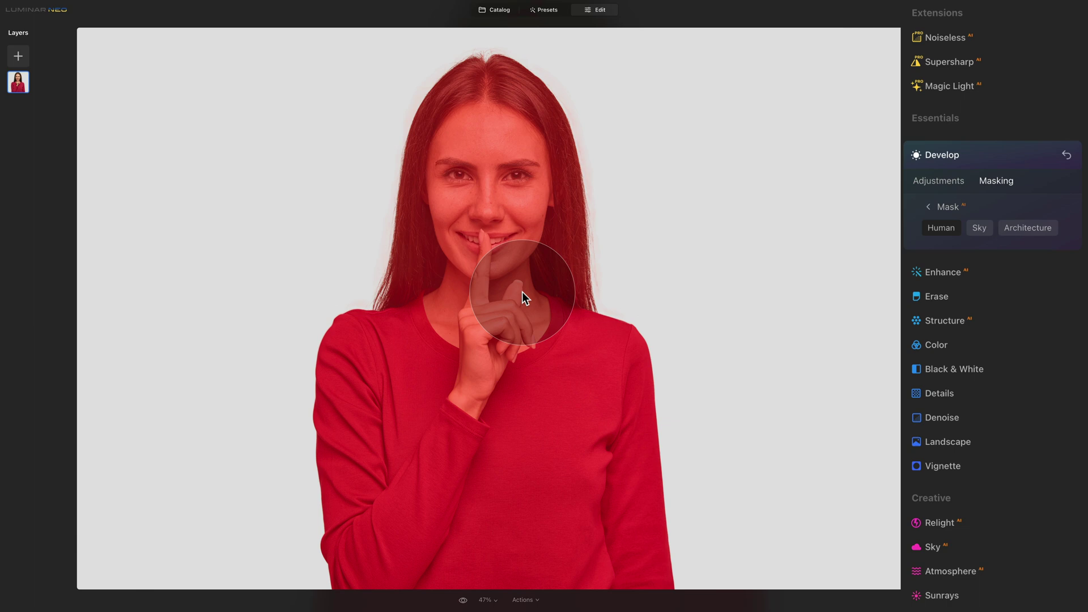
pyautogui.click(934, 207)
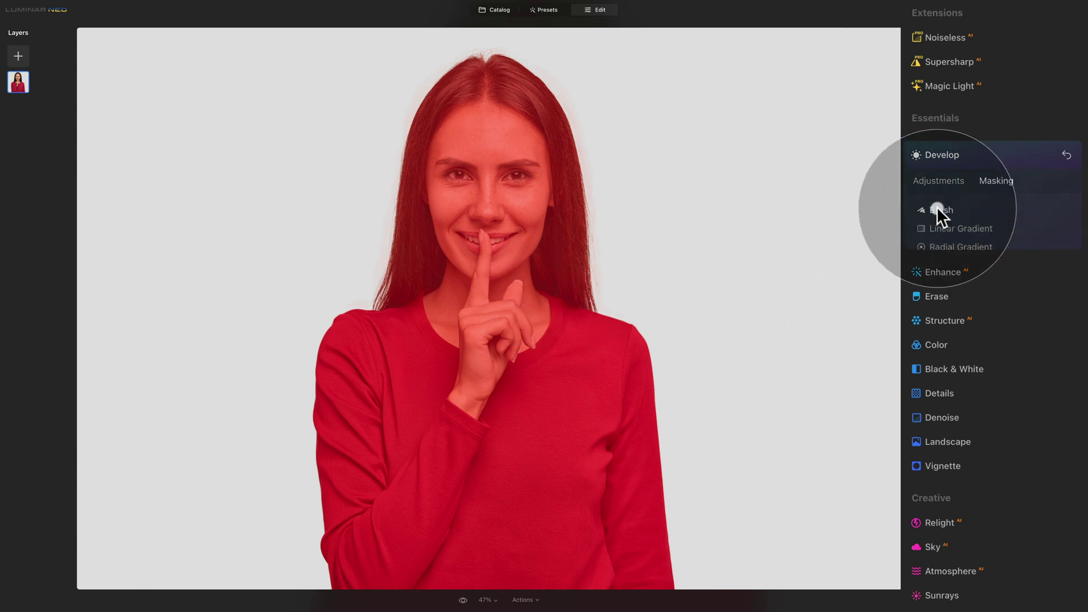
pyautogui.click(936, 207)
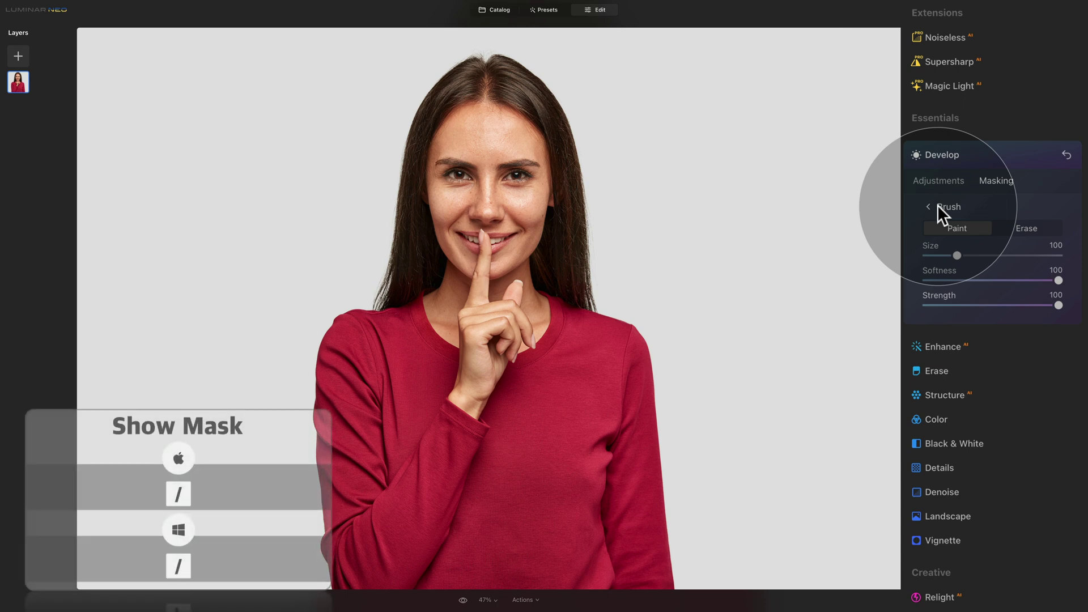
# Show the mask overlay and erase the hair with a Size 165 Erase brush, then zoom to 100%
pyautogui.press('/')
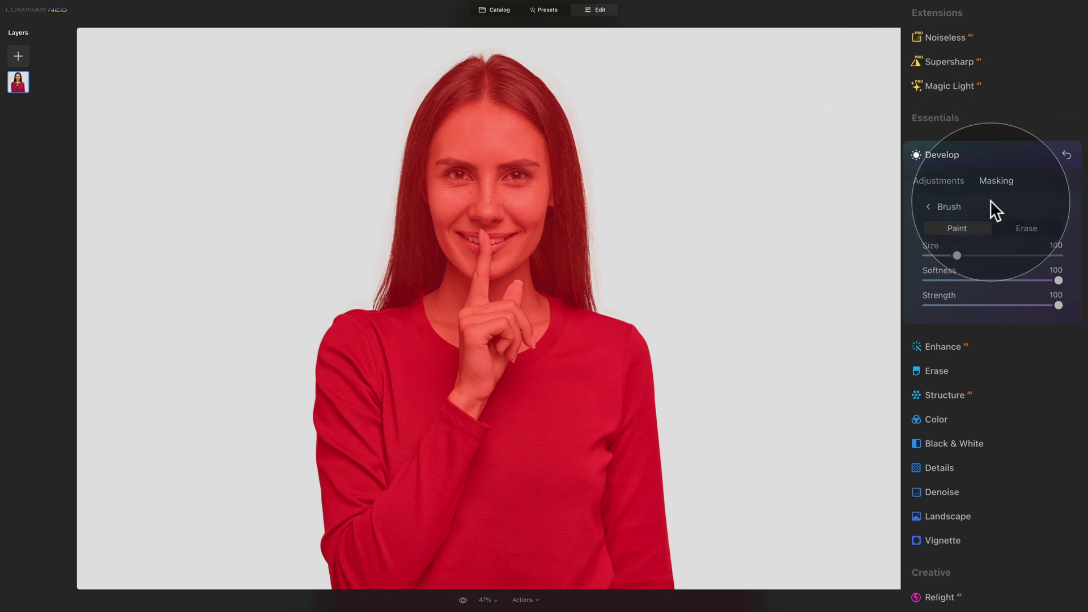
pyautogui.click(1019, 230)
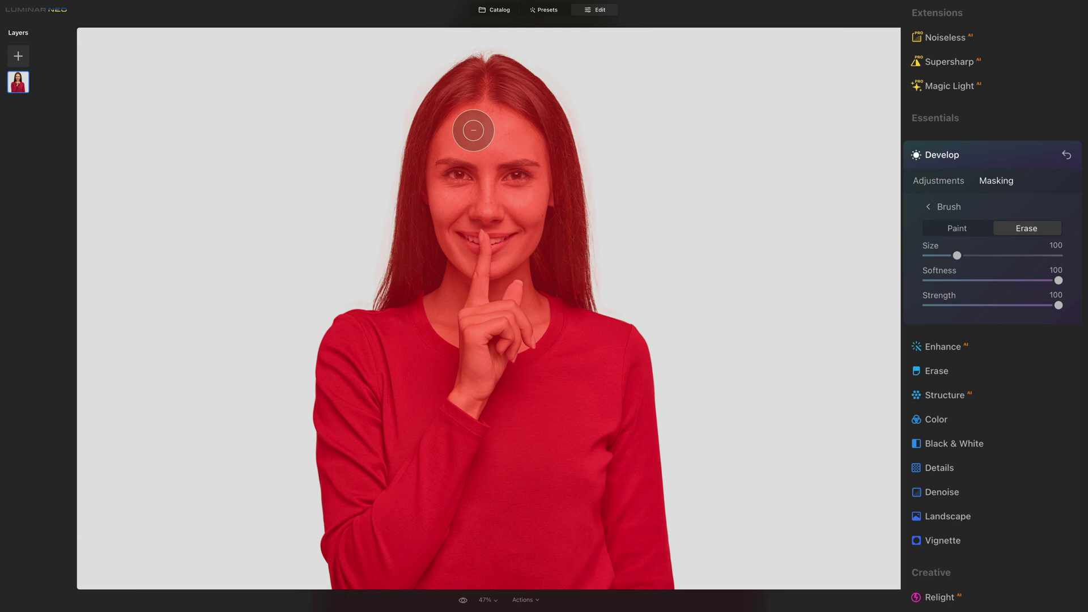
pyautogui.moveTo(956, 256)
pyautogui.mouseDown()
pyautogui.moveTo(978, 256)
pyautogui.moveTo(949, 282)
pyautogui.mouseUp()
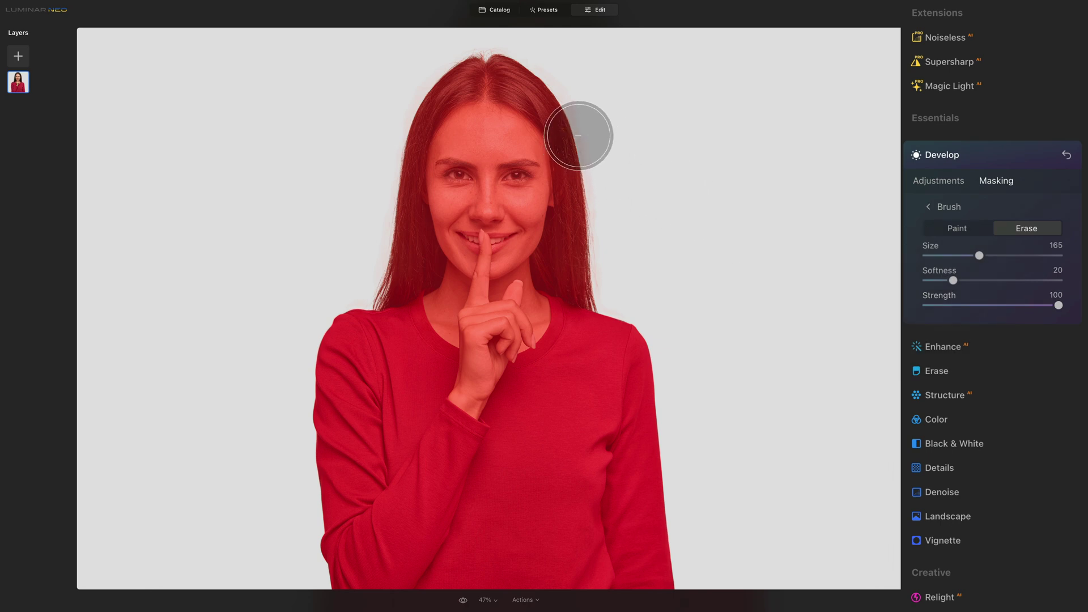
pyautogui.moveTo(578, 136)
pyautogui.mouseDown()
pyautogui.moveTo(531, 98)
pyautogui.moveTo(594, 87)
pyautogui.moveTo(437, 76)
pyautogui.moveTo(411, 91)
pyautogui.moveTo(578, 106)
pyautogui.moveTo(355, 133)
pyautogui.moveTo(590, 153)
pyautogui.moveTo(383, 160)
pyautogui.moveTo(610, 179)
pyautogui.moveTo(383, 188)
pyautogui.moveTo(582, 215)
pyautogui.moveTo(397, 224)
pyautogui.moveTo(555, 231)
pyautogui.moveTo(418, 232)
pyautogui.moveTo(623, 233)
pyautogui.moveTo(568, 254)
pyautogui.moveTo(463, 241)
pyautogui.moveTo(480, 254)
pyautogui.moveTo(472, 295)
pyautogui.moveTo(503, 309)
pyautogui.moveTo(493, 261)
pyautogui.moveTo(497, 288)
pyautogui.moveTo(497, 260)
pyautogui.mouseUp()
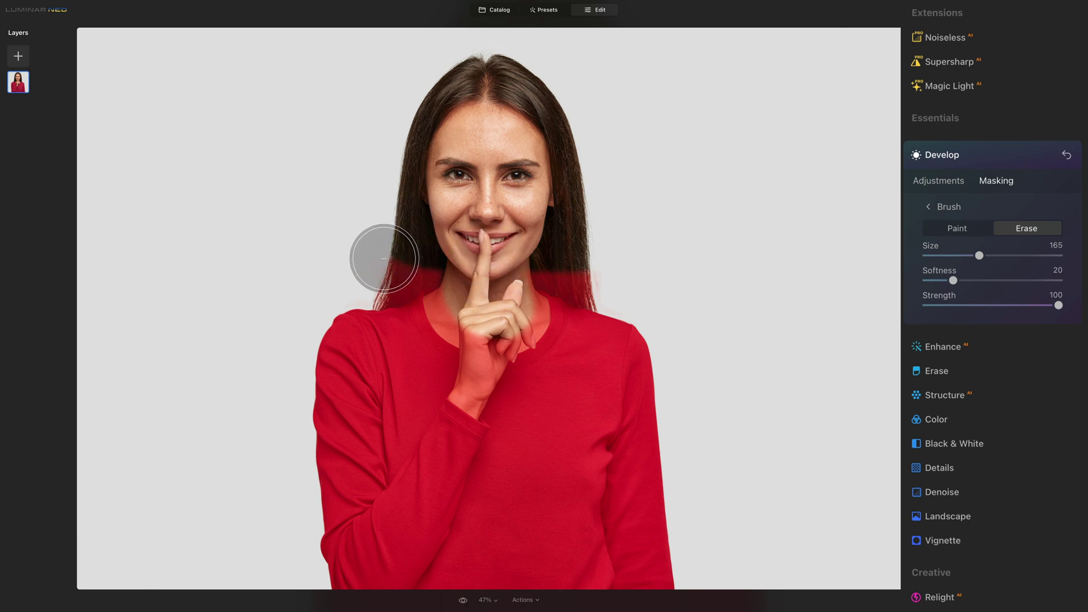
pyautogui.moveTo(385, 259)
pyautogui.mouseDown()
pyautogui.moveTo(565, 249)
pyautogui.moveTo(601, 268)
pyautogui.mouseUp()
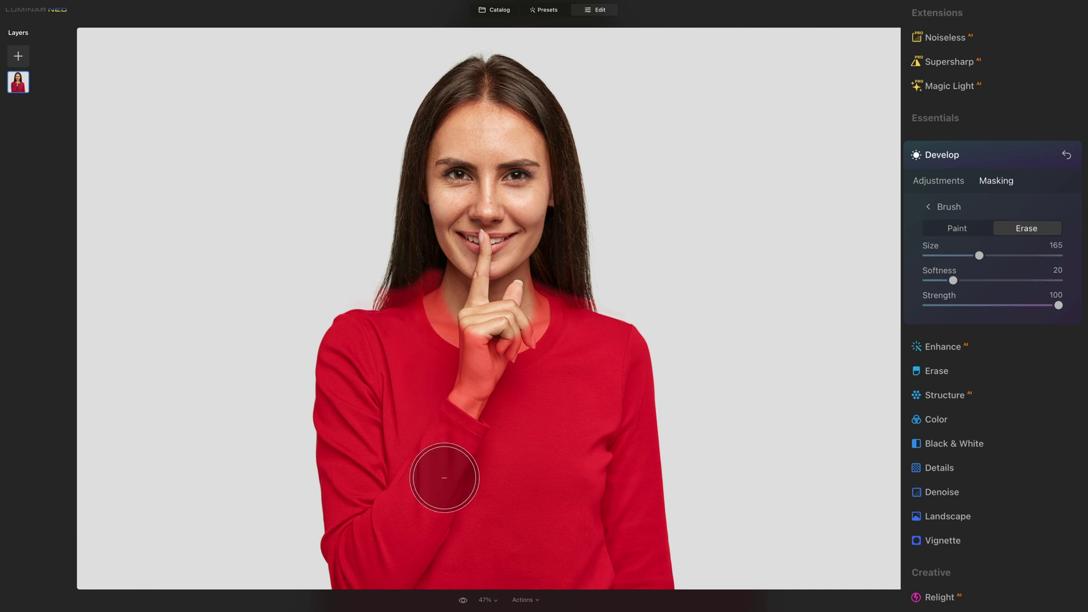
pyautogui.hotkey('ctrl', '+')
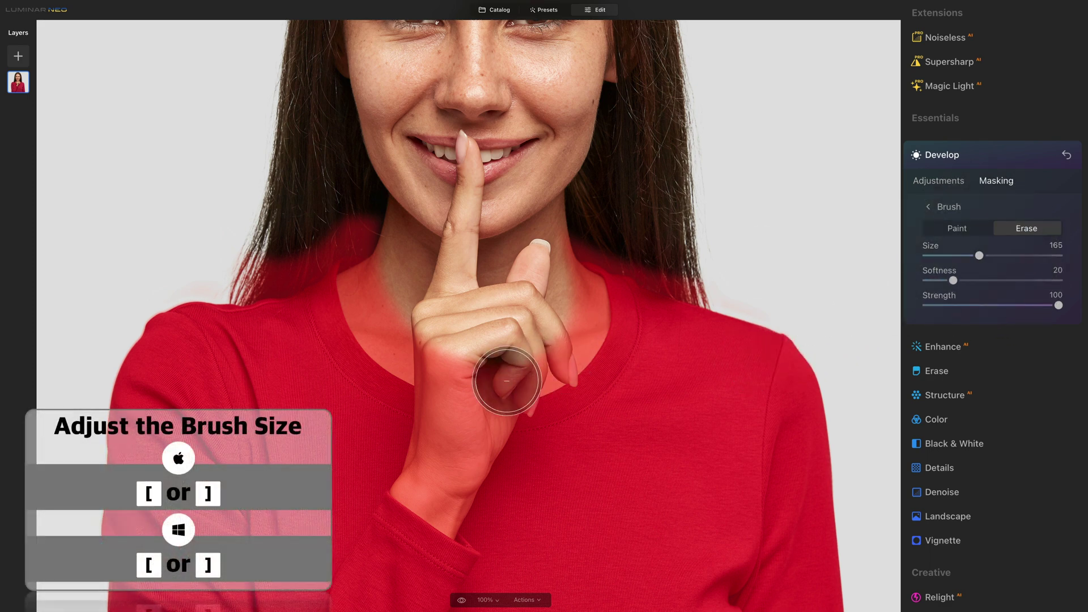
# At brush size 116, erase the mask from the neck, nearby hair, hand and wrist
pyautogui.press('[')
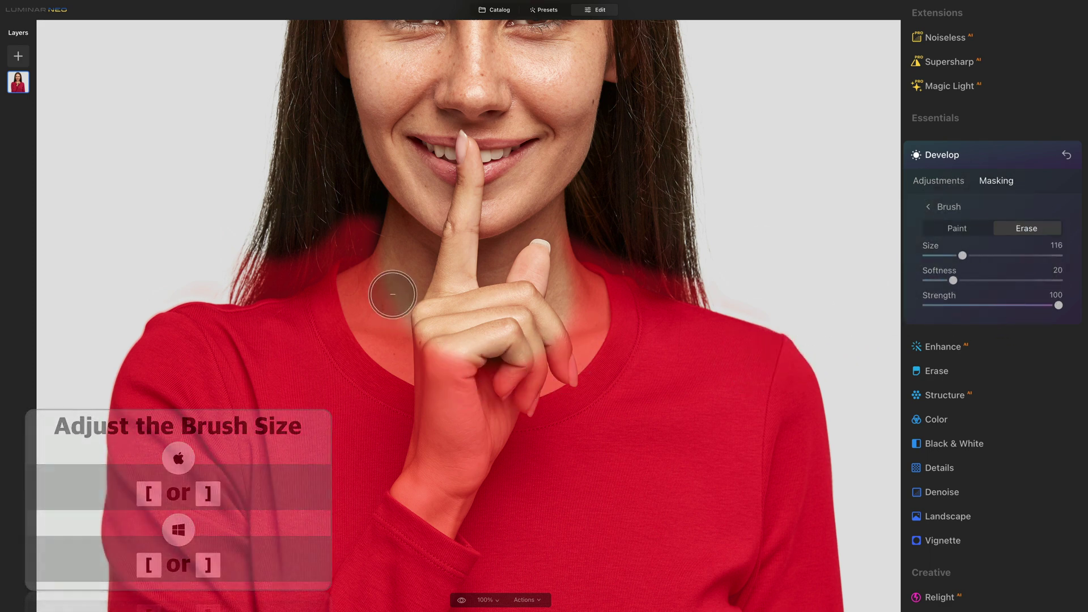
pyautogui.moveTo(384, 280)
pyautogui.mouseDown()
pyautogui.moveTo(376, 304)
pyautogui.moveTo(393, 328)
pyautogui.moveTo(467, 372)
pyautogui.moveTo(543, 362)
pyautogui.moveTo(572, 311)
pyautogui.moveTo(555, 272)
pyautogui.moveTo(588, 332)
pyautogui.moveTo(591, 225)
pyautogui.mouseUp()
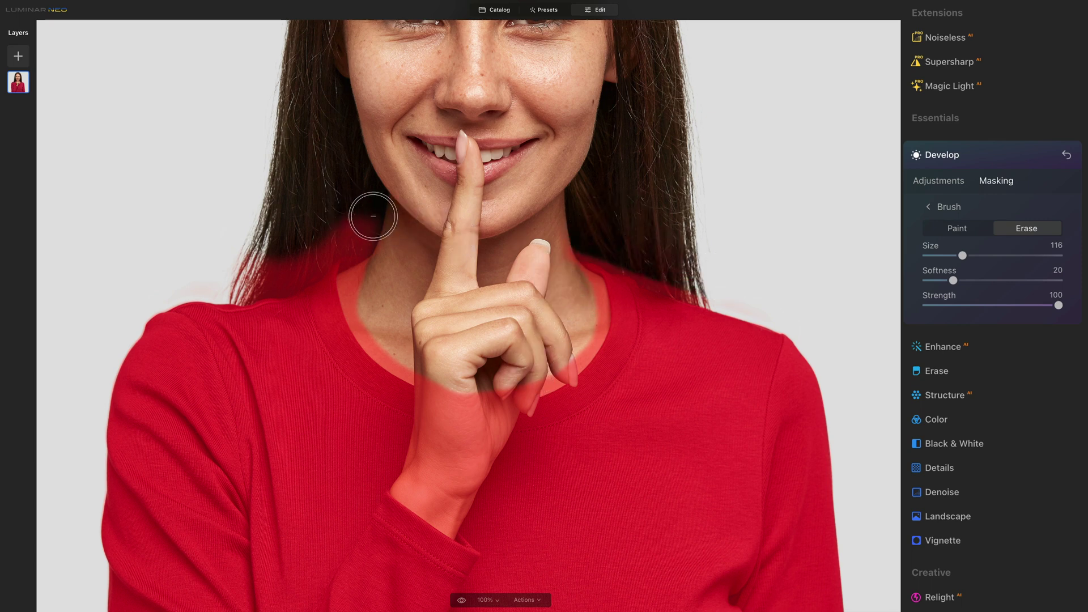
pyautogui.moveTo(369, 214); pyautogui.dragTo(238, 265)
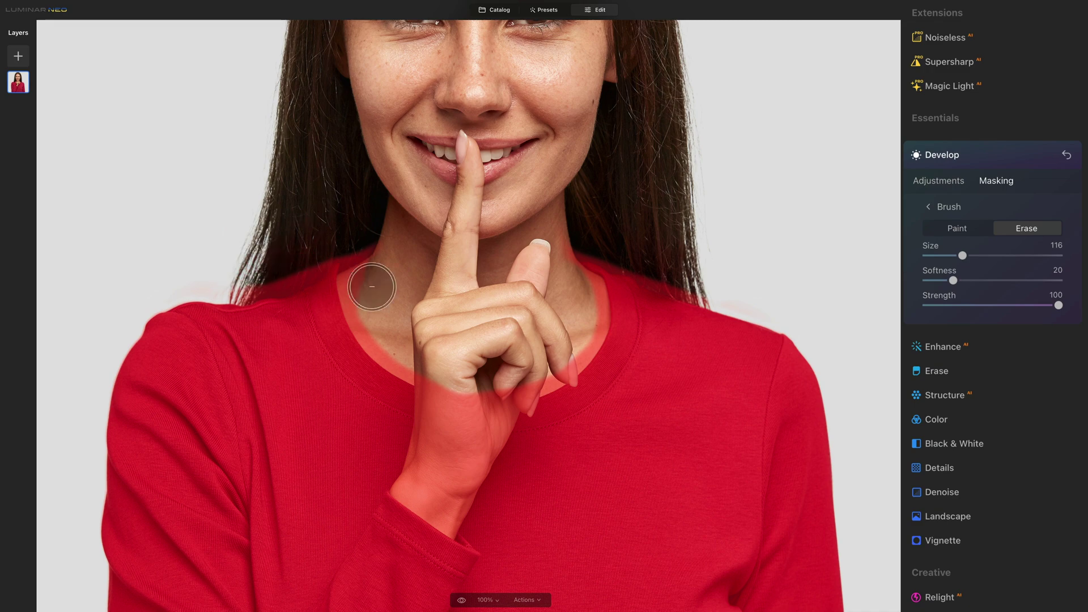
pyautogui.scroll(-3, 471, 327)
pyautogui.moveTo(447, 240)
pyautogui.mouseDown()
pyautogui.moveTo(440, 353)
pyautogui.moveTo(508, 218)
pyautogui.moveTo(468, 305)
pyautogui.mouseUp()
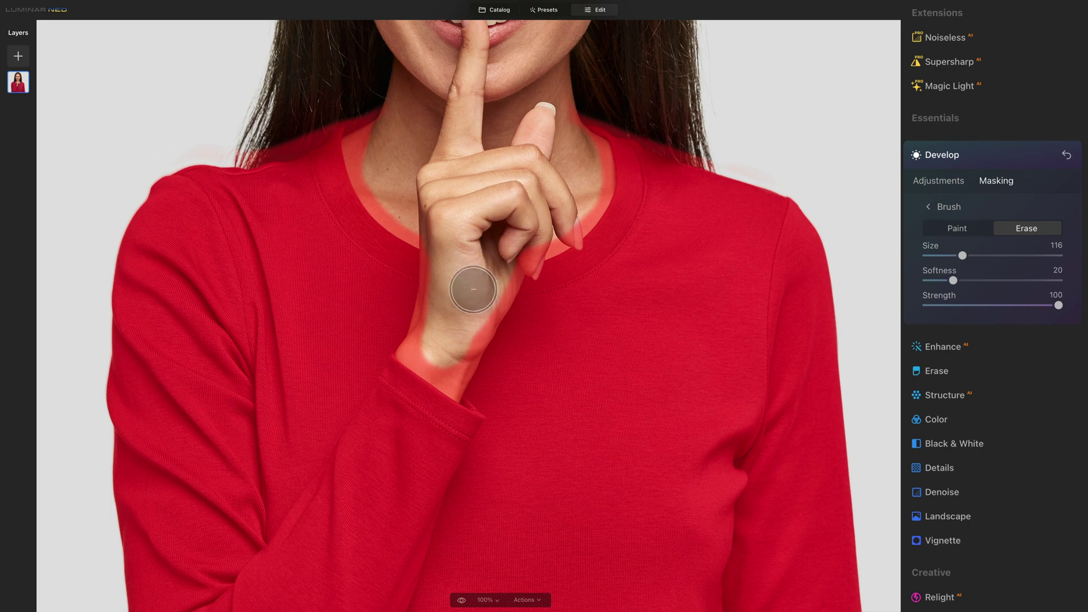
pyautogui.hotkey('ctrl', '=')
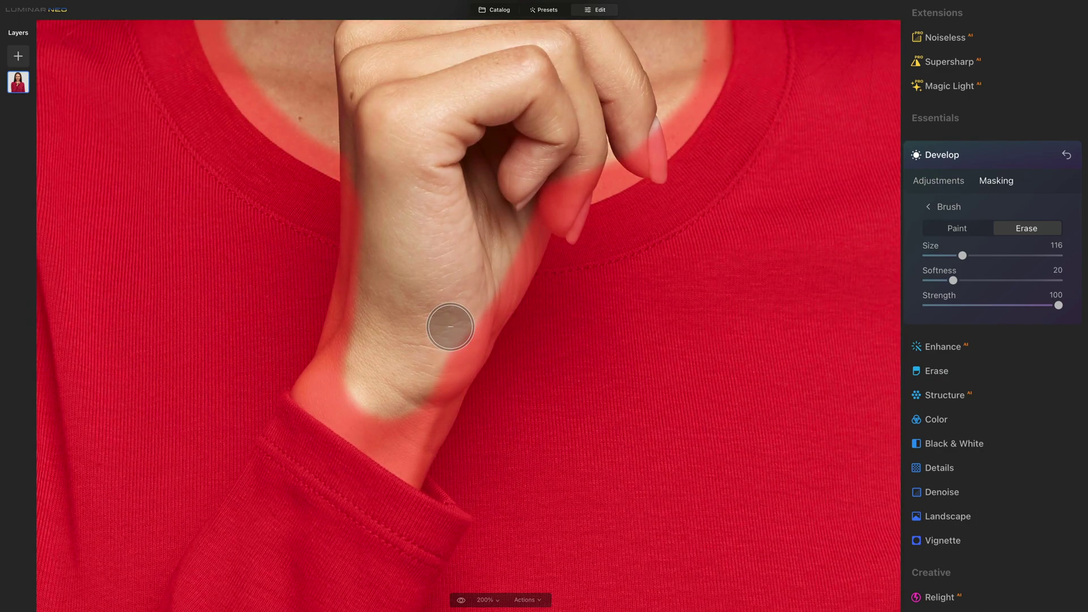
pyautogui.moveTo(311, 121); pyautogui.dragTo(606, 413)
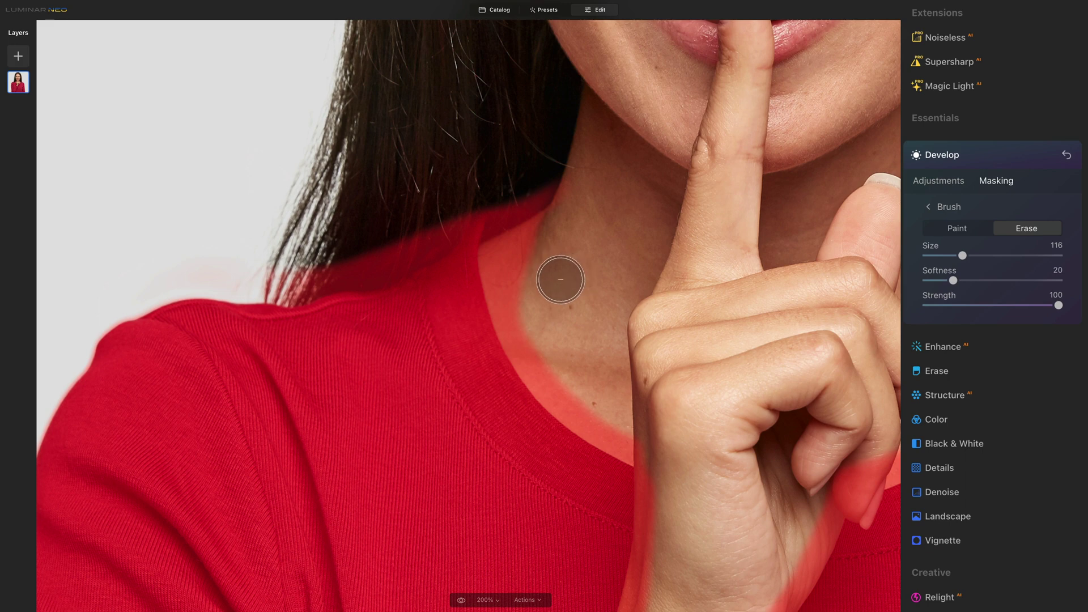
# At brush size 92, erase a strip down the neck and along the neckline, then switch to Paint
pyautogui.press('[')
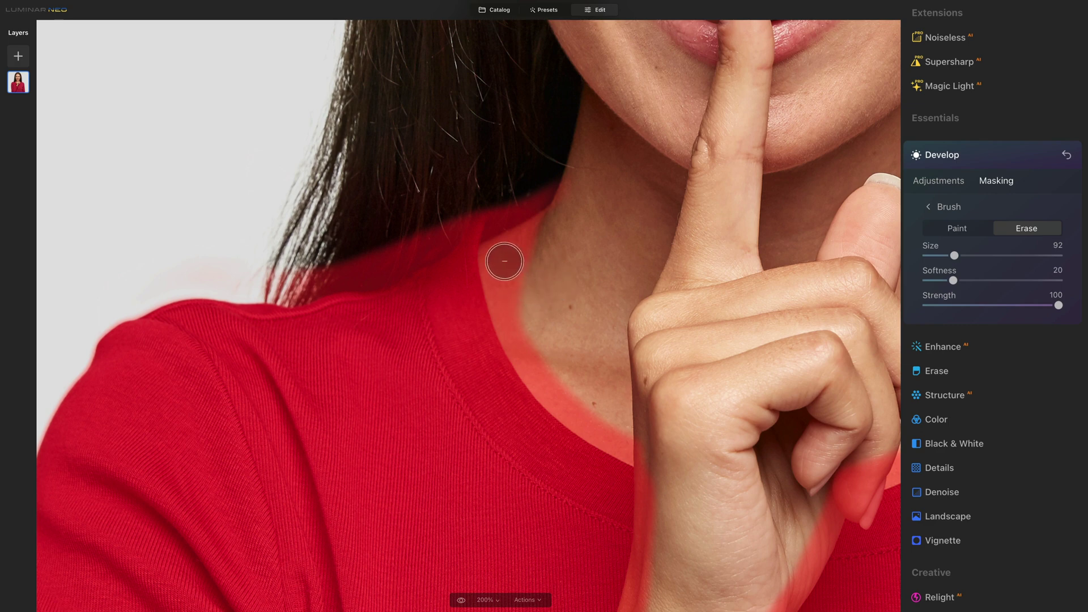
pyautogui.click(505, 262)
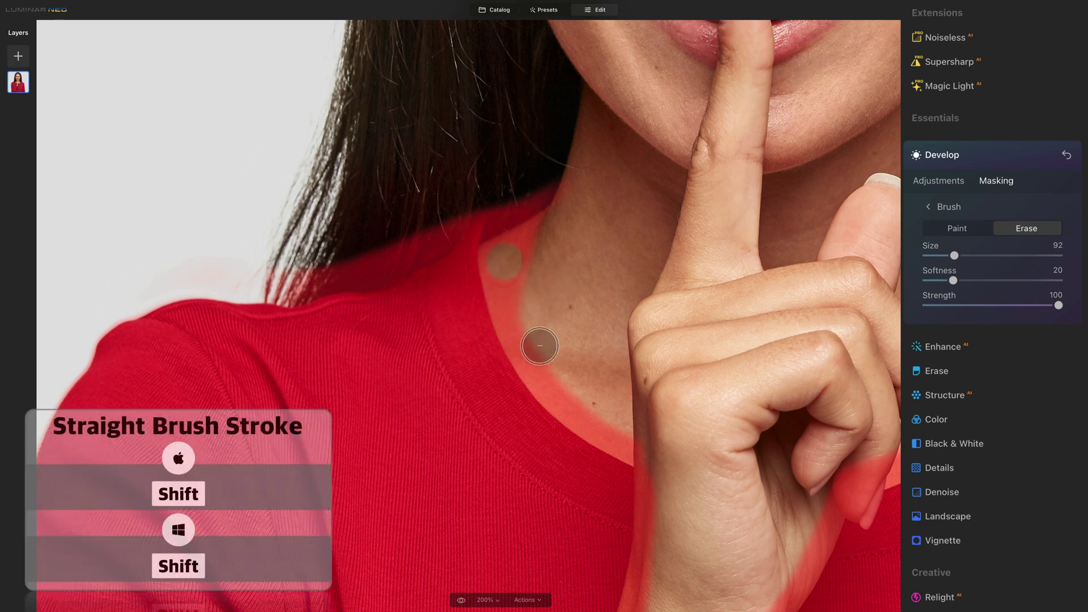
pyautogui.keyDown('shift'); pyautogui.click(557, 381); pyautogui.keyUp('shift')
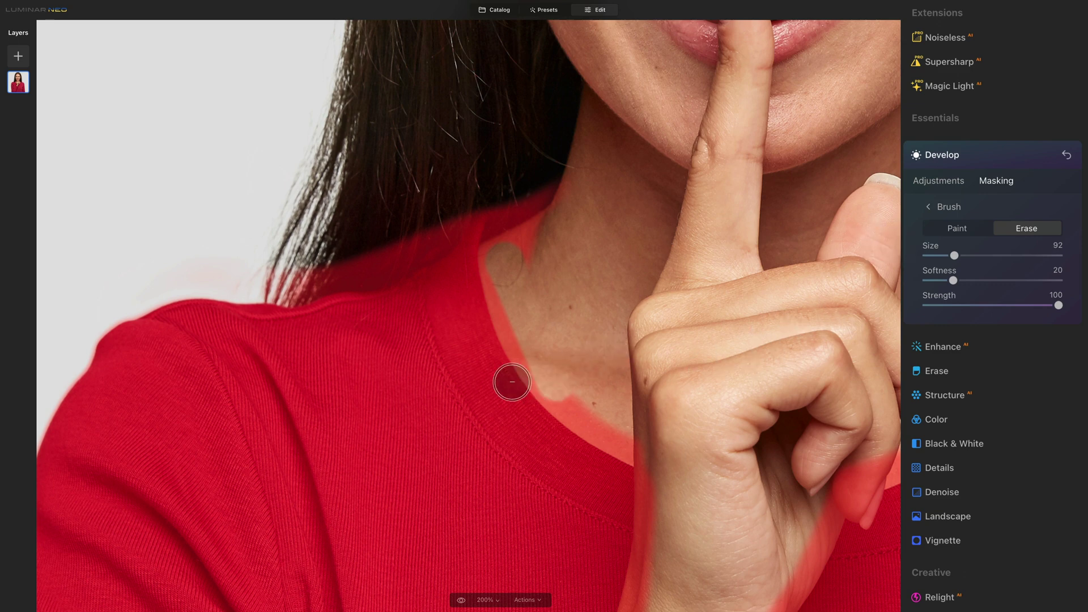
pyautogui.moveTo(508, 340)
pyautogui.mouseDown()
pyautogui.moveTo(505, 326)
pyautogui.moveTo(505, 374)
pyautogui.mouseUp()
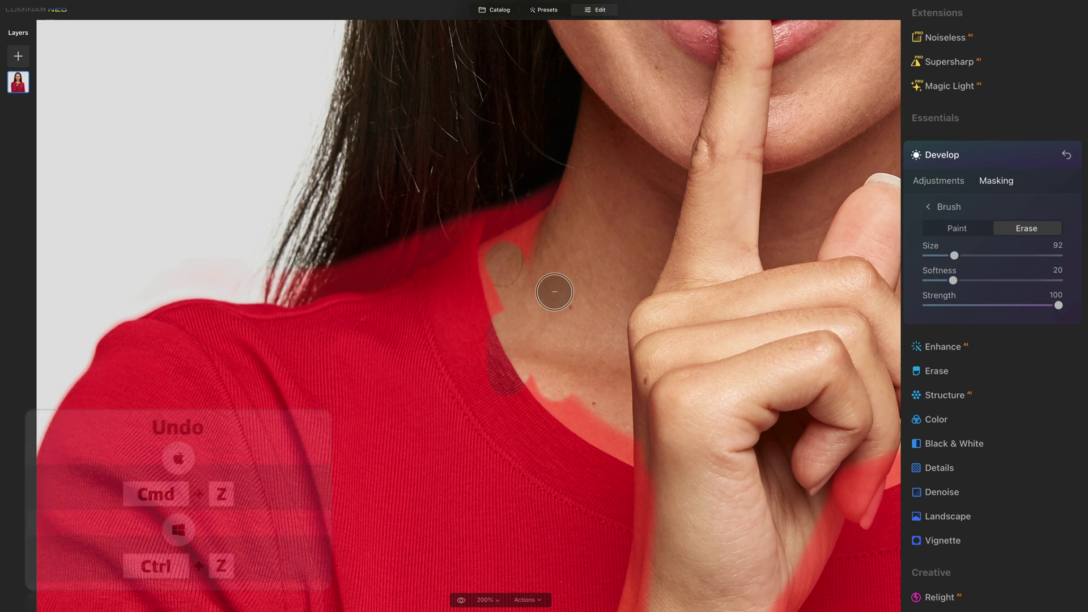
pyautogui.hotkey('ctrl', 'z')
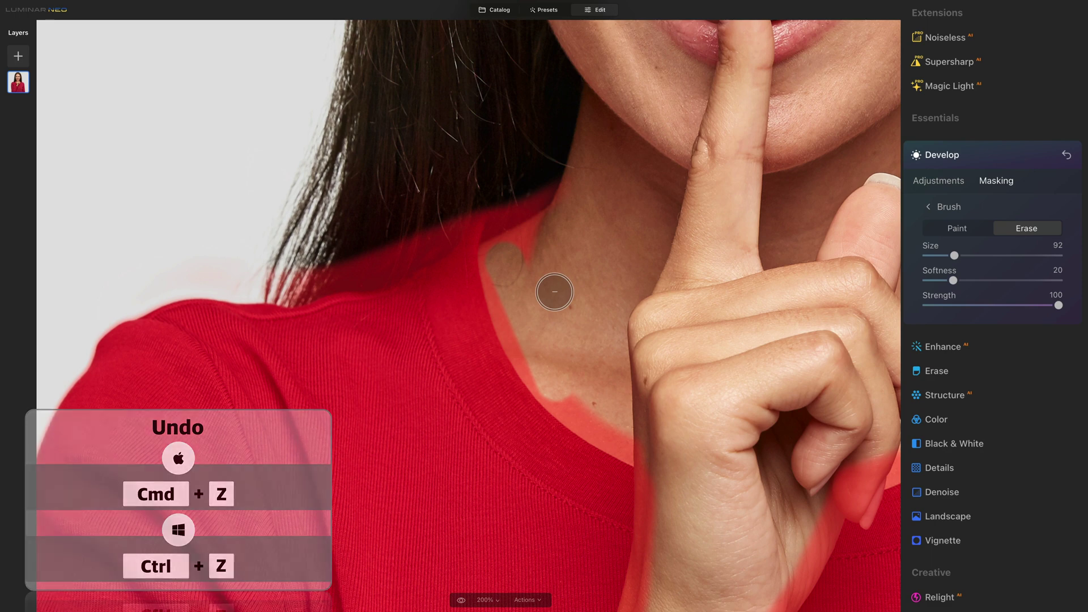
pyautogui.moveTo(507, 370)
pyautogui.mouseDown()
pyautogui.moveTo(507, 348)
pyautogui.moveTo(511, 374)
pyautogui.mouseUp()
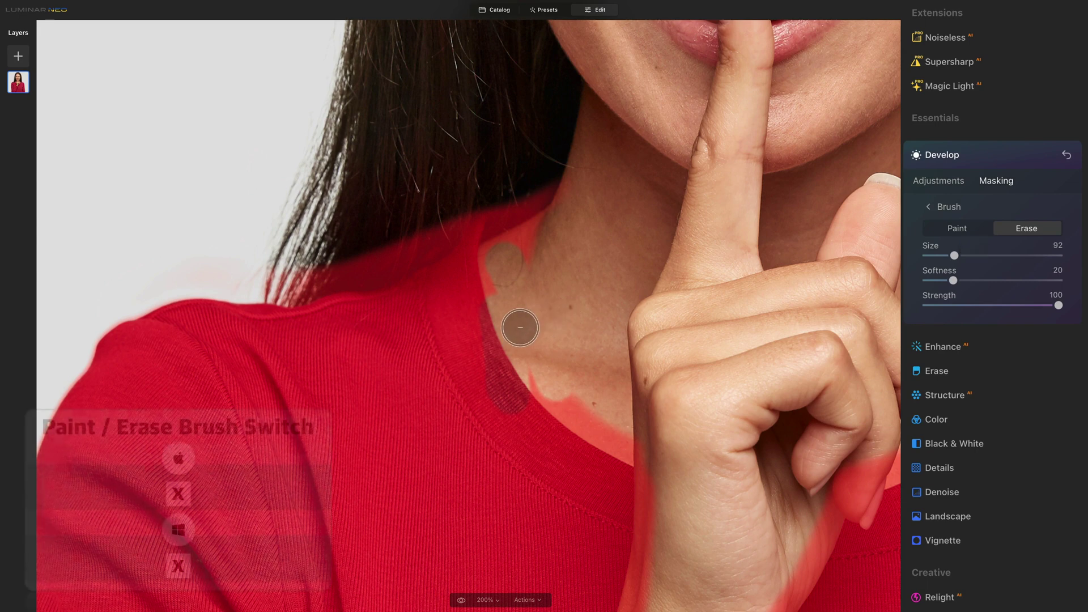
pyautogui.press('x')
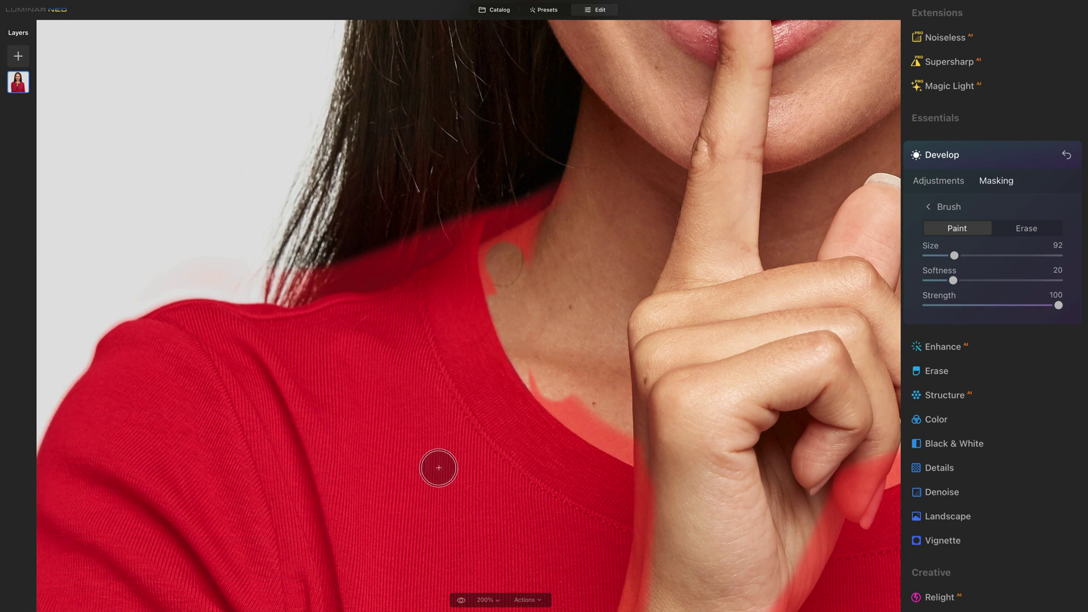
# Erase mask spill from the neck, both wrist edges, a fingertip and the neck's right edge
pyautogui.press('x')
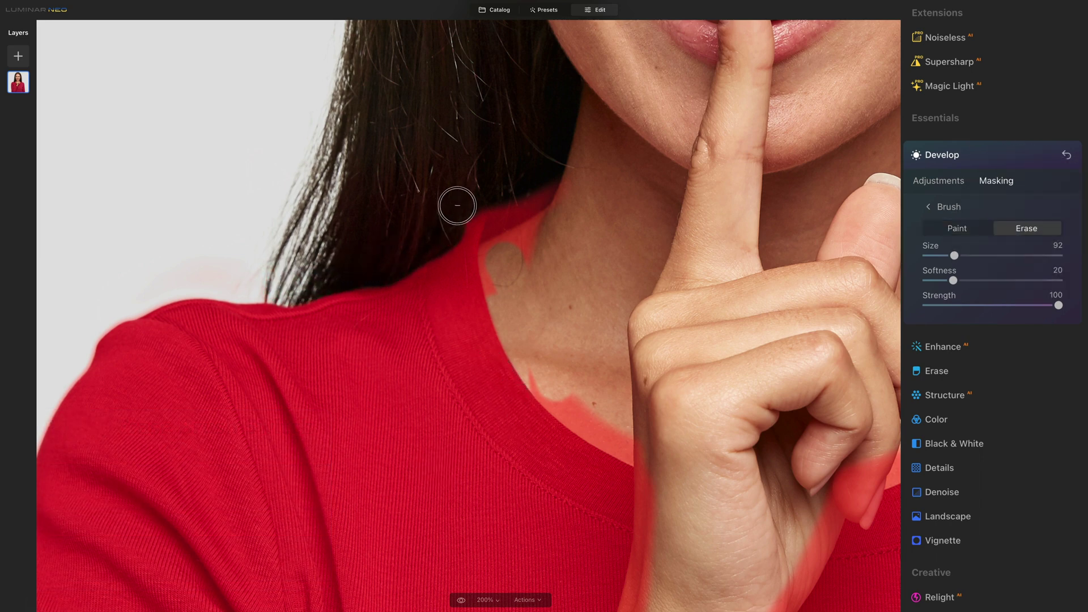
pyautogui.moveTo(457, 205)
pyautogui.mouseDown()
pyautogui.moveTo(493, 183)
pyautogui.moveTo(545, 231)
pyautogui.moveTo(495, 252)
pyautogui.mouseUp()
pyautogui.press('x')
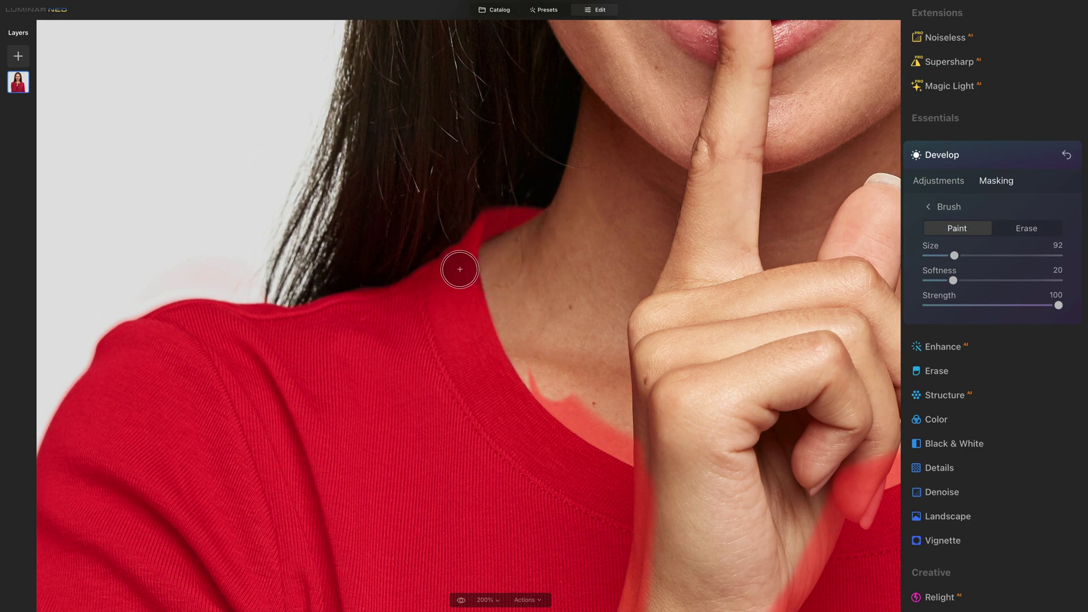
pyautogui.press('x')
pyautogui.moveTo(527, 377)
pyautogui.mouseDown()
pyautogui.moveTo(542, 369)
pyautogui.moveTo(598, 423)
pyautogui.mouseUp()
pyautogui.scroll(-3, 537, 296)
pyautogui.scroll(-2, 658, 271)
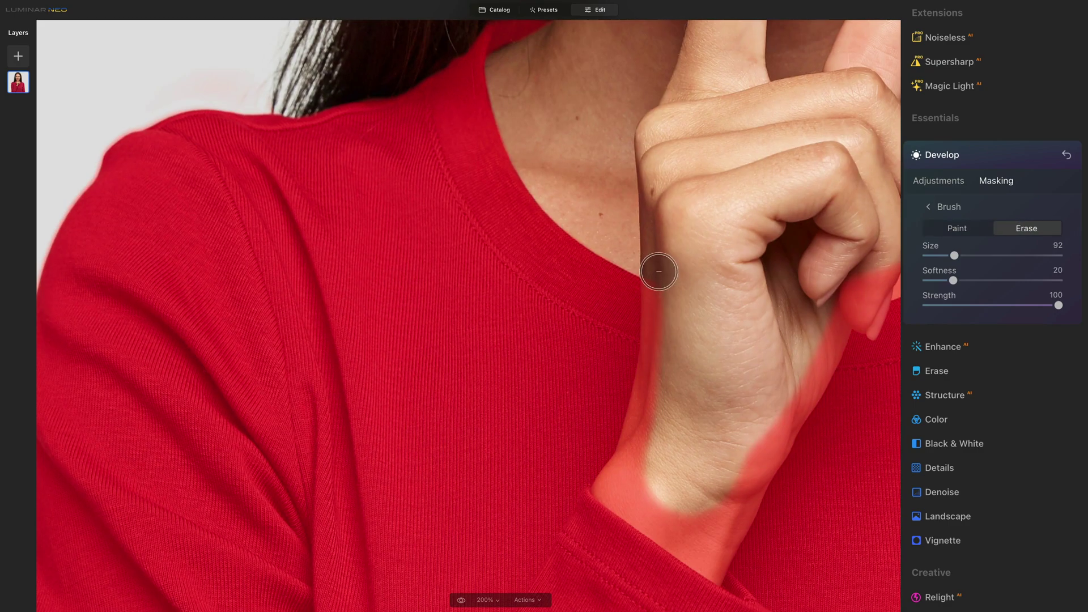
pyautogui.moveTo(658, 270)
pyautogui.mouseDown()
pyautogui.moveTo(659, 364)
pyautogui.moveTo(626, 476)
pyautogui.mouseUp()
pyautogui.scroll(-3, 682, 354)
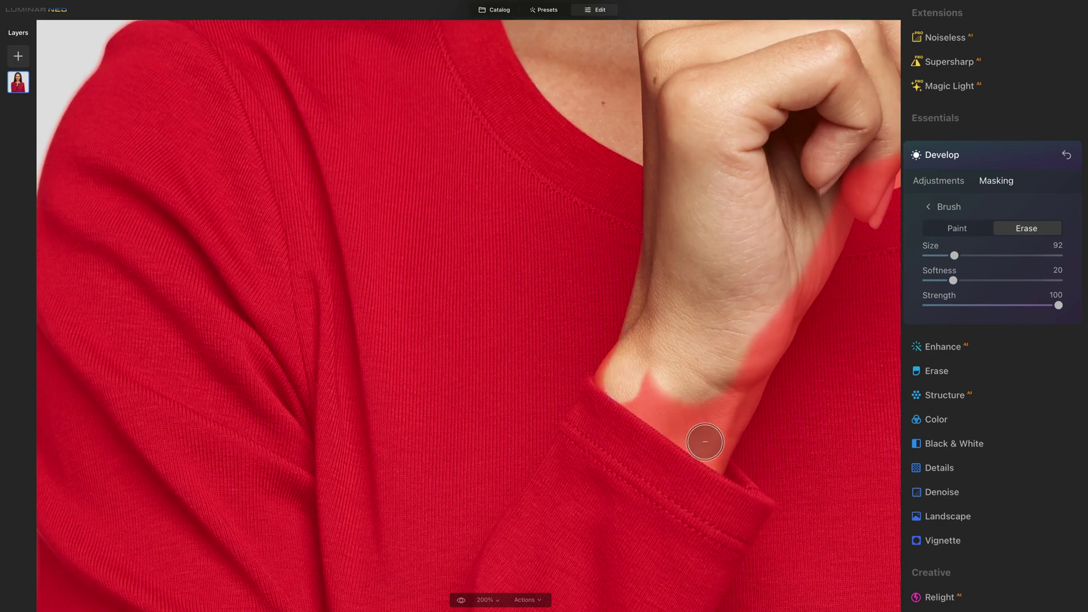
pyautogui.moveTo(705, 441)
pyautogui.mouseDown()
pyautogui.moveTo(654, 379)
pyautogui.moveTo(713, 449)
pyautogui.moveTo(801, 274)
pyautogui.mouseUp()
pyautogui.hscroll(7, 594, 243)
pyautogui.scroll(2, 595, 243)
pyautogui.moveTo(595, 243)
pyautogui.mouseDown()
pyautogui.moveTo(602, 250)
pyautogui.moveTo(682, 202)
pyautogui.moveTo(721, 148)
pyautogui.mouseUp()
pyautogui.scroll(3, 738, 231)
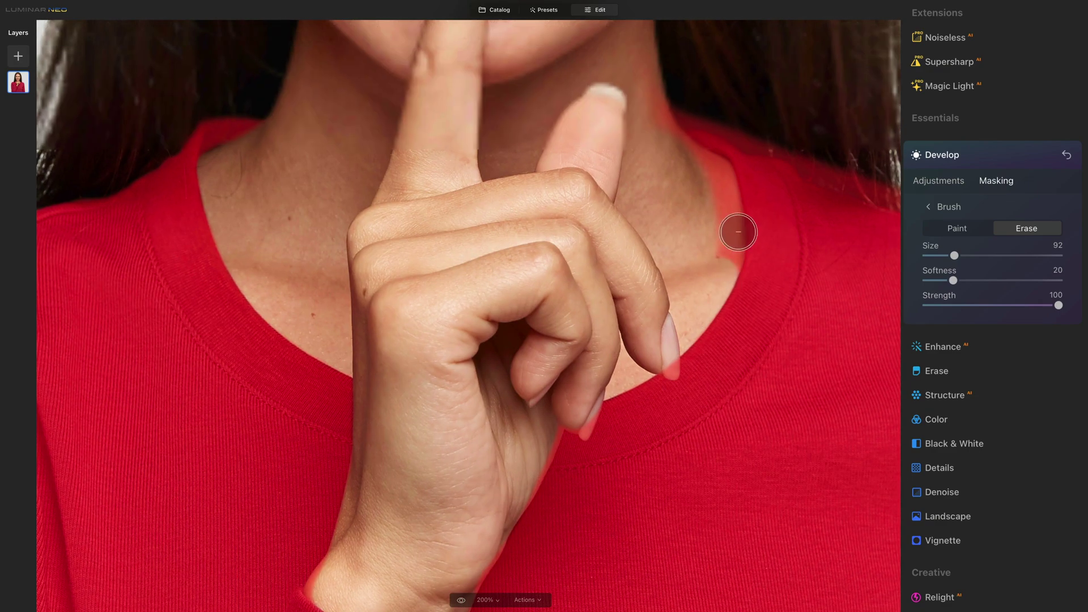
pyautogui.moveTo(738, 232)
pyautogui.mouseDown()
pyautogui.moveTo(716, 173)
pyautogui.moveTo(676, 155)
pyautogui.moveTo(670, 75)
pyautogui.mouseUp()
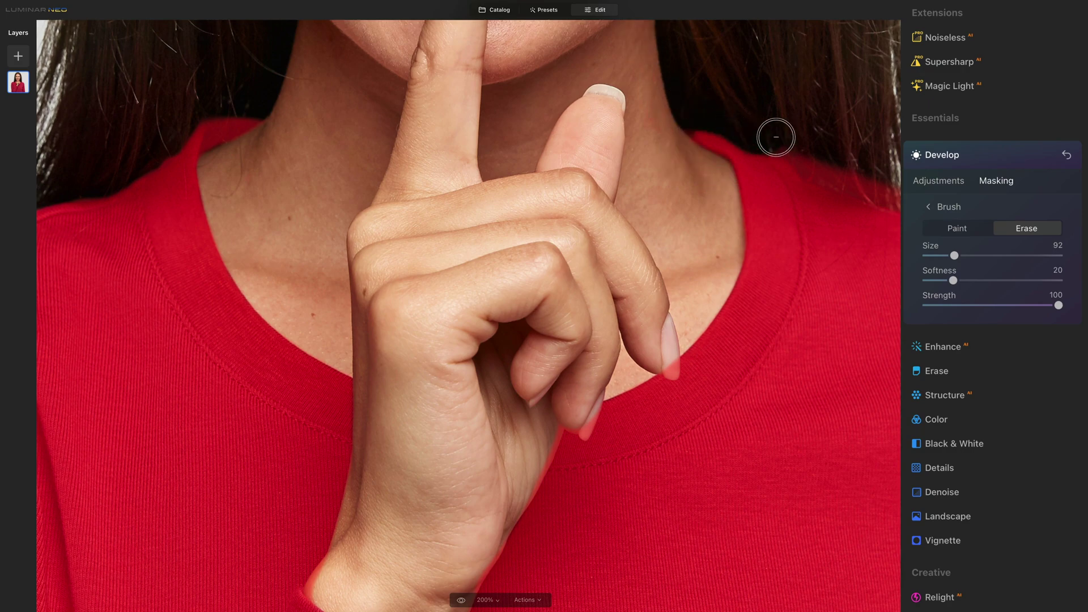
# At 400% zoom, erase the mask from the fingernail and thumb tip with brush sizes 68 and 44
pyautogui.hotkey('ctrl', '=')
pyautogui.press('[')
pyautogui.press('[')
pyautogui.press('[')
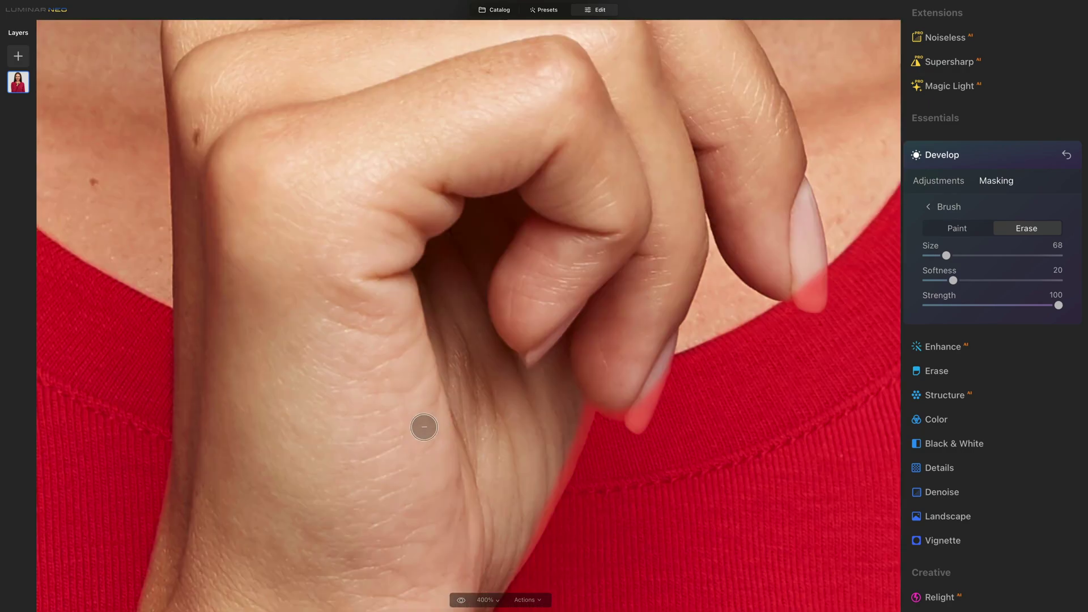
pyautogui.scroll(-3, 424, 426)
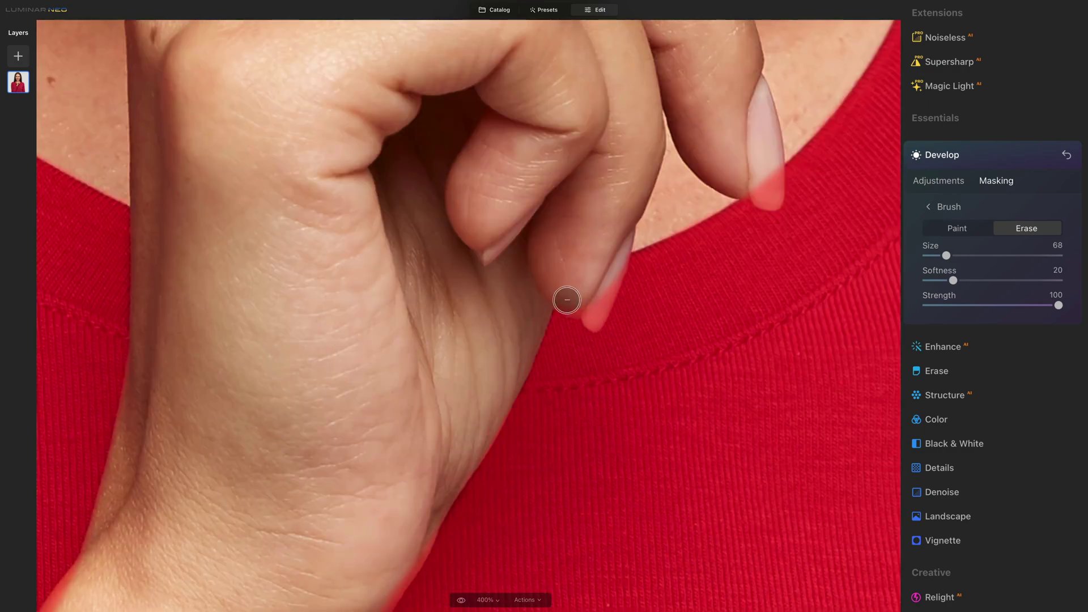
pyautogui.moveTo(566, 300)
pyautogui.mouseDown()
pyautogui.moveTo(607, 272)
pyautogui.moveTo(593, 308)
pyautogui.mouseUp()
pyautogui.press('[')
pyautogui.press('[')
pyautogui.press('[')
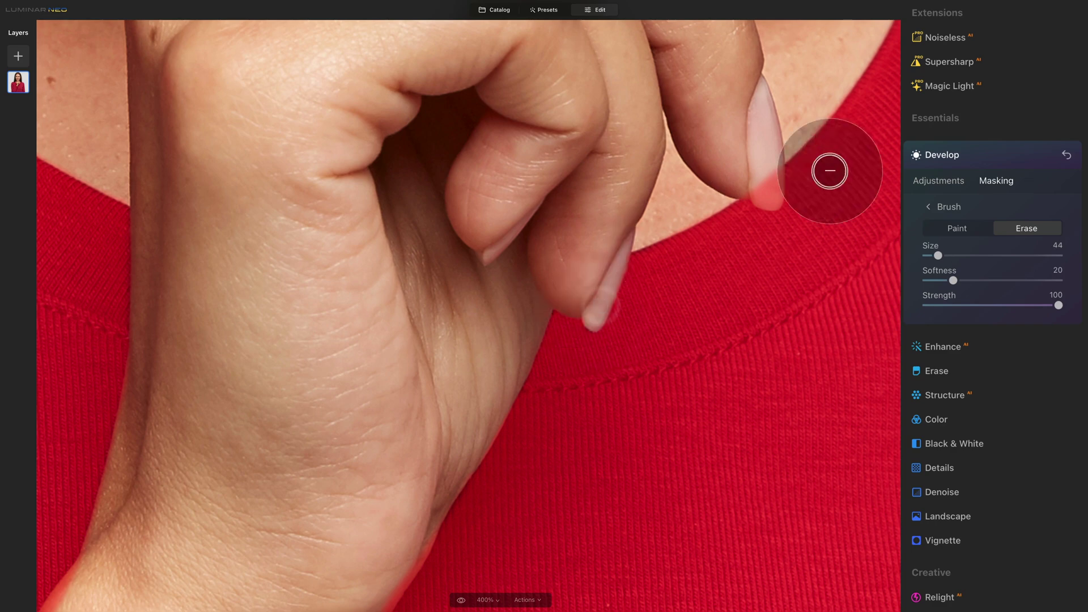
pyautogui.moveTo(765, 194); pyautogui.dragTo(772, 170)
pyautogui.scroll(-5, 772, 170)
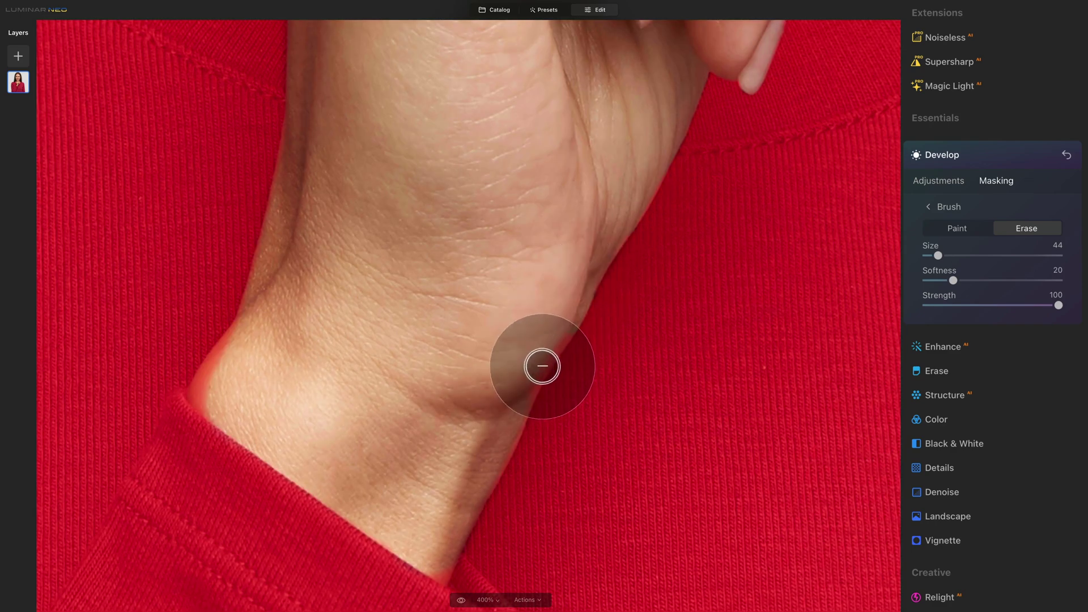
pyautogui.press('x')
pyautogui.scroll(-5, 561, 369)
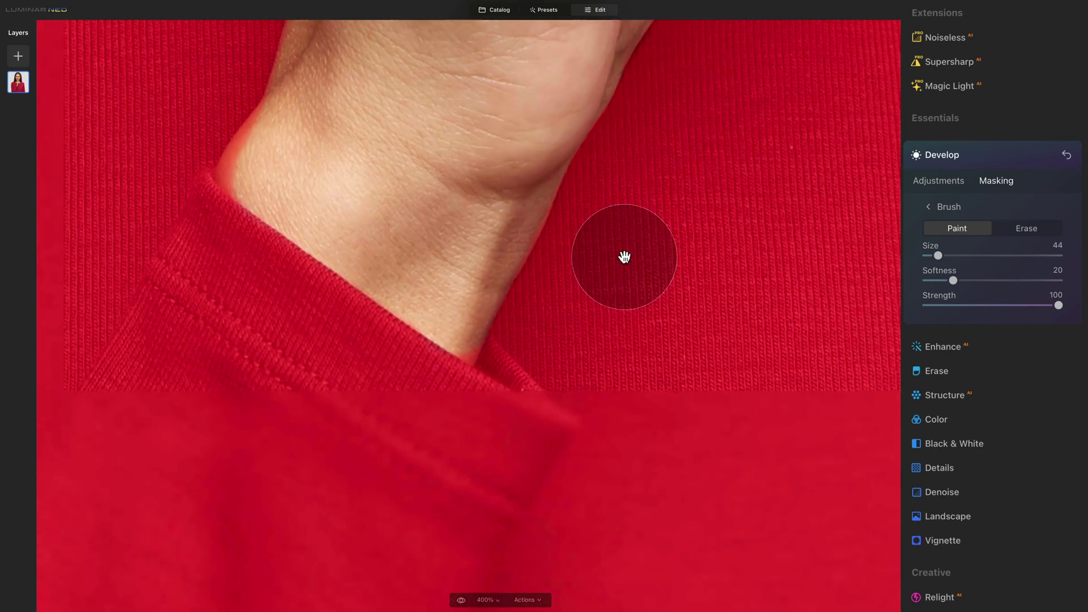
pyautogui.scroll(2, 513, 323)
pyautogui.press('x')
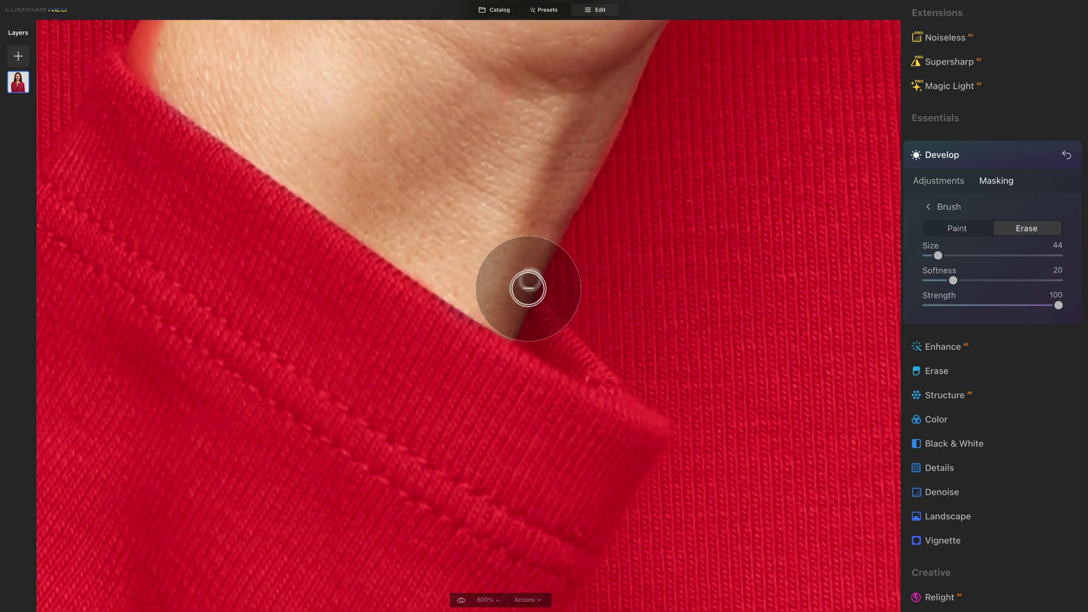
pyautogui.scroll(-5, 528, 288)
pyautogui.scroll(-2, 389, 337)
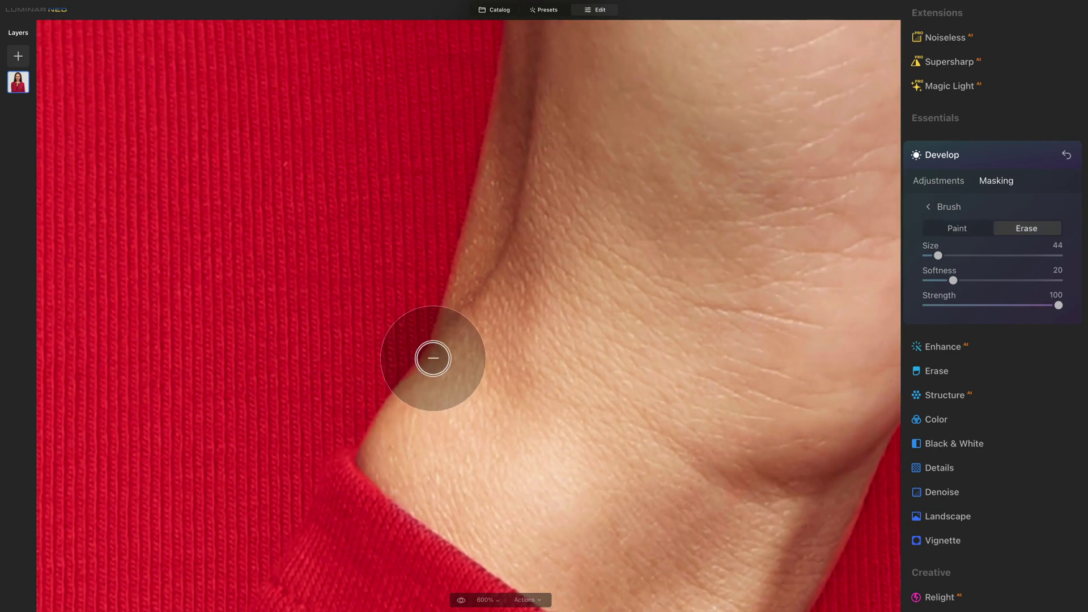
pyautogui.scroll(6, 476, 216)
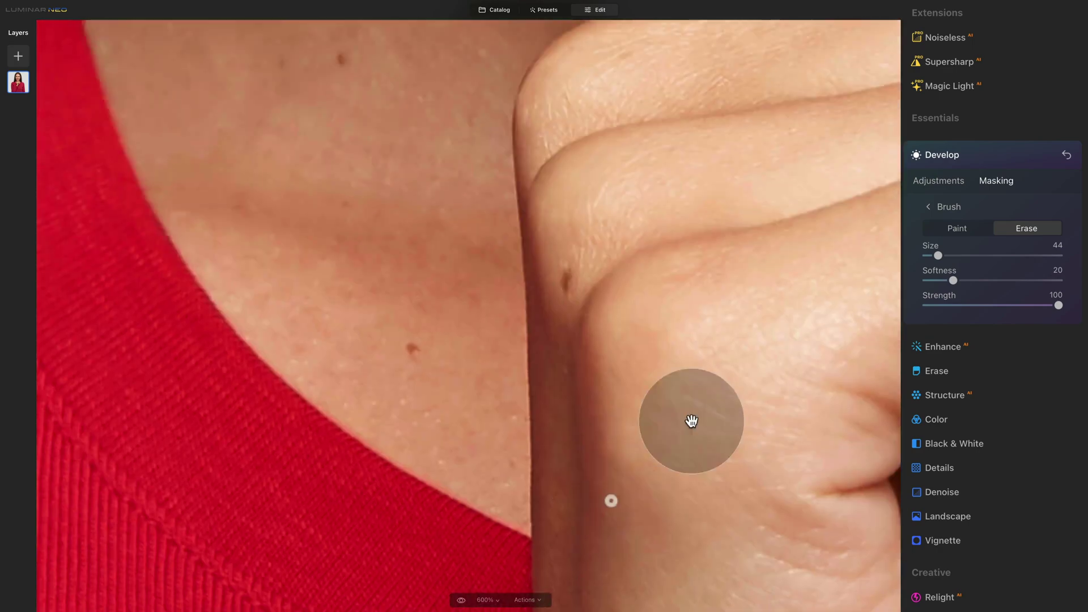
pyautogui.scroll(-10, 691, 421)
# Set the Erase brush to Size 34, Softness 80, and tidy the neckline before fitting the view
pyautogui.press('[')
pyautogui.press('[')
pyautogui.moveTo(953, 280); pyautogui.dragTo(1033, 280)
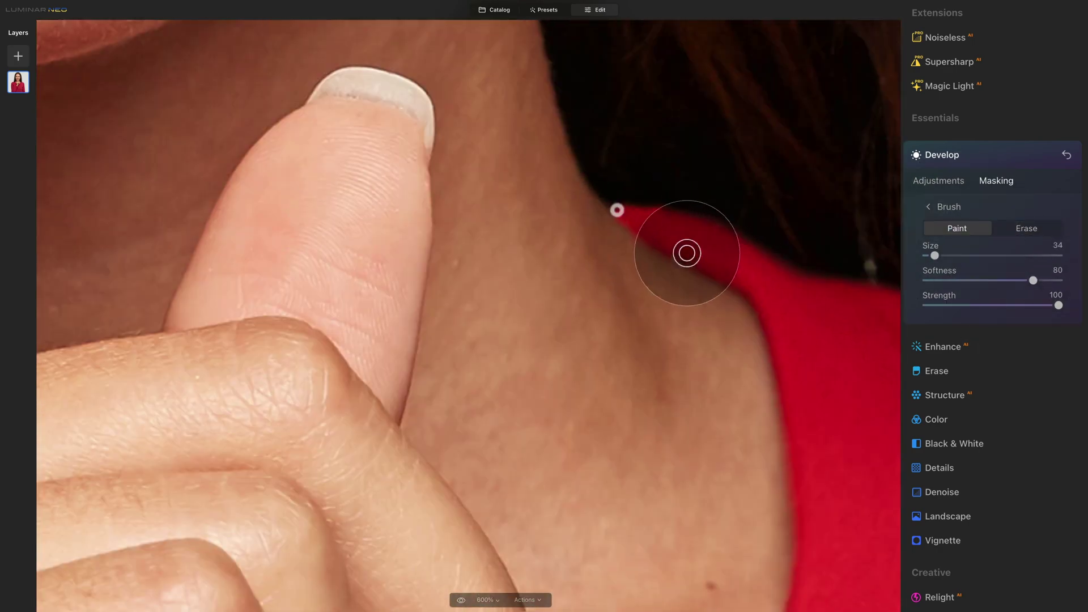
pyautogui.hotkey('ctrl', '0')
pyautogui.hotkey('ctrl', '=')
pyautogui.hotkey('ctrl', '=')
pyautogui.press('x')
pyautogui.hscroll(-2, 646, 294)
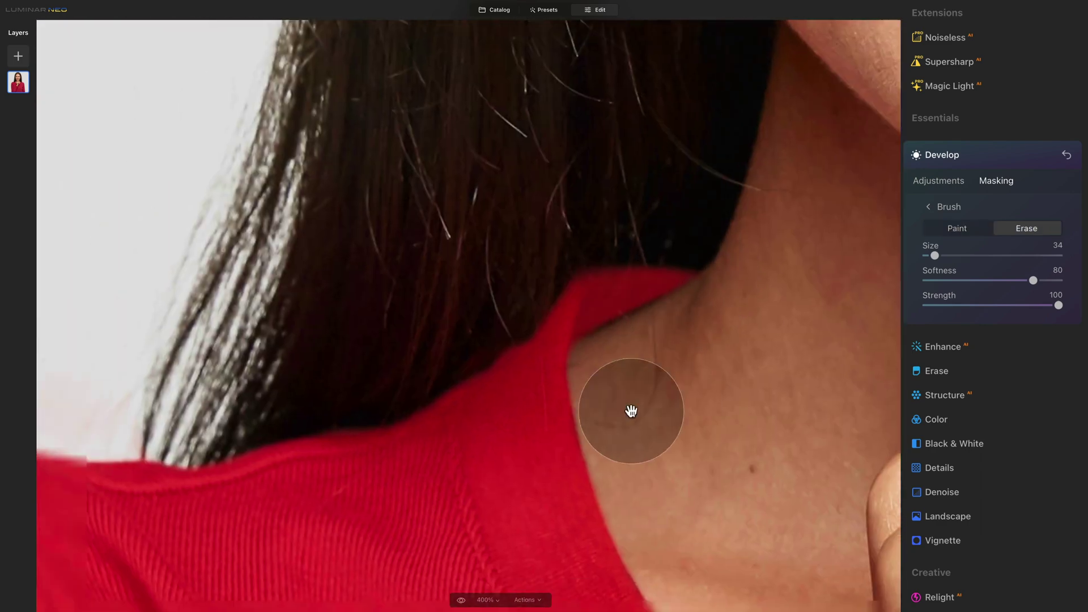
pyautogui.hotkey('ctrl', '0')
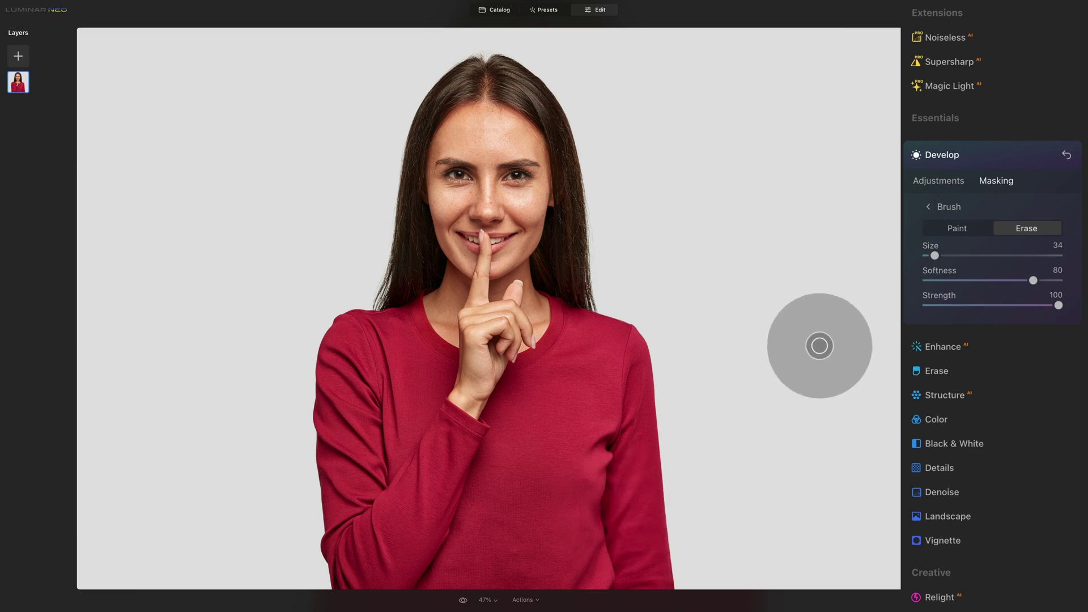
# Drop the masked sweater's Develop Color Saturation to -100
pyautogui.click(947, 182)
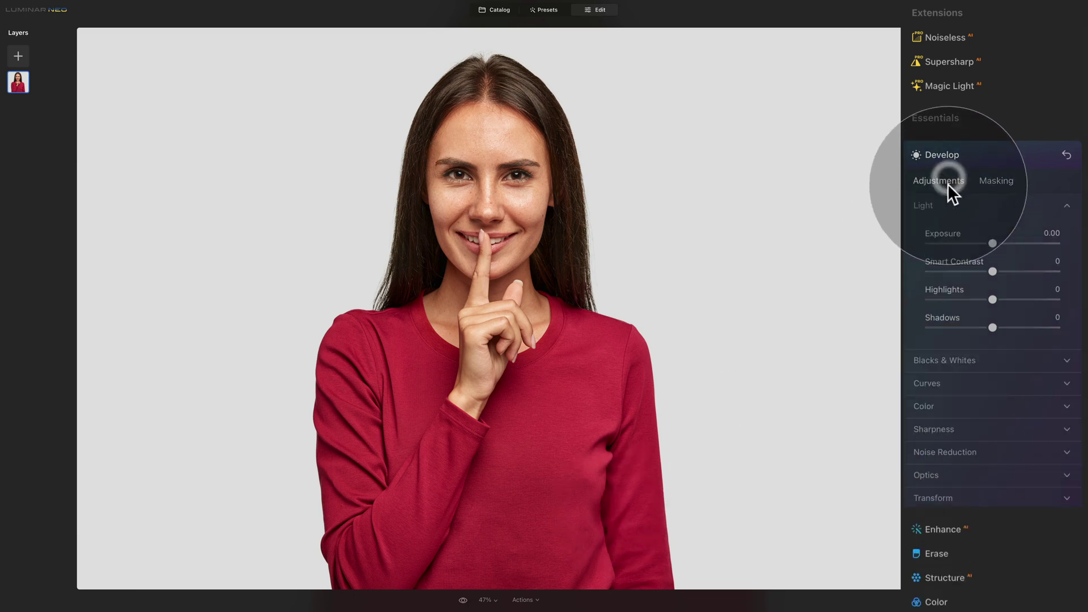
pyautogui.click(947, 405)
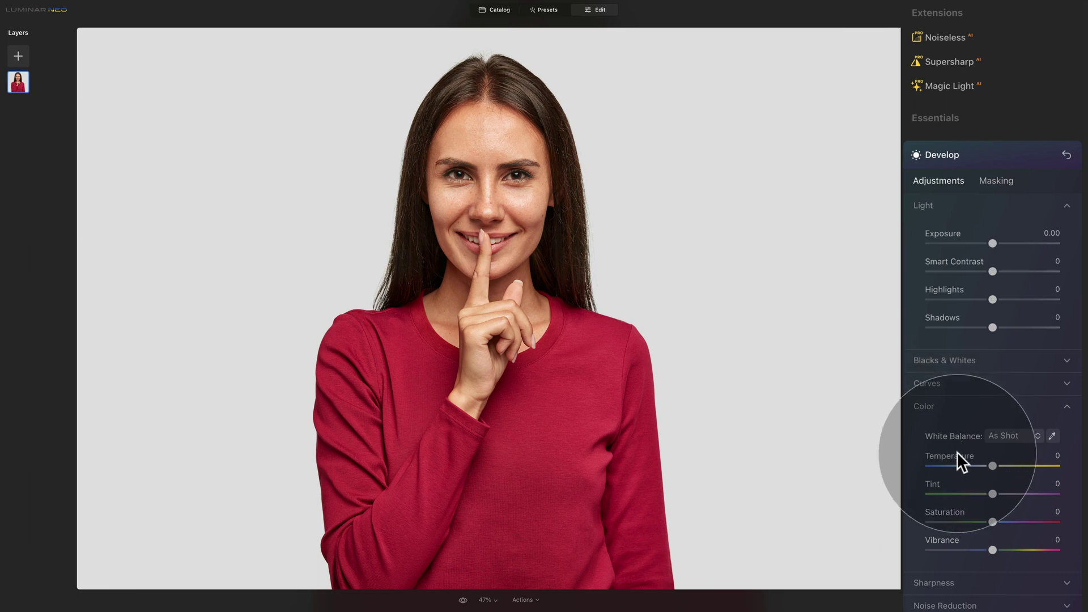
pyautogui.click(991, 521)
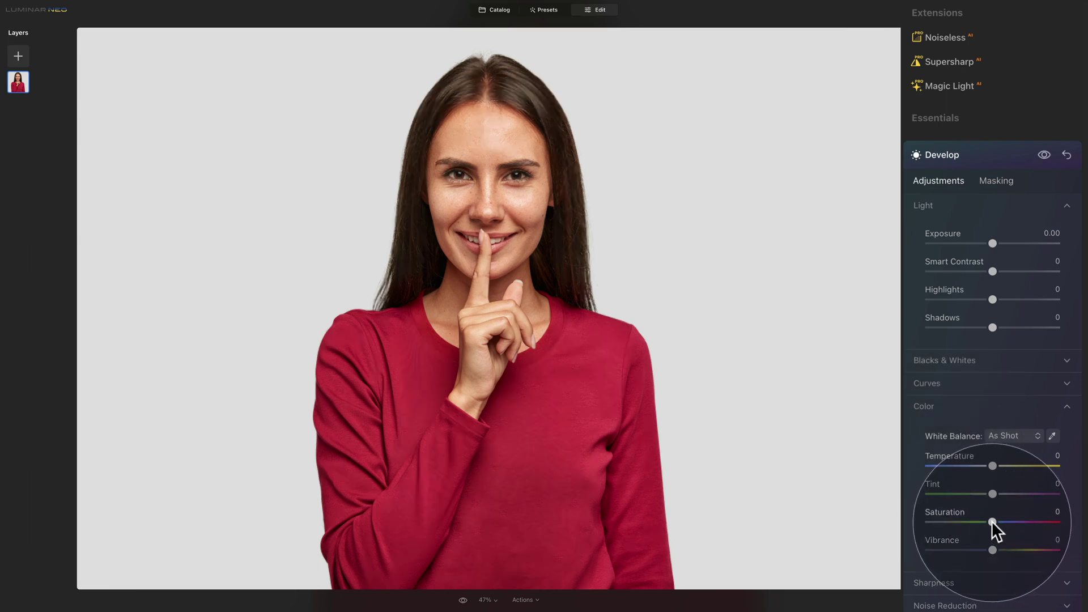
pyautogui.moveTo(992, 521); pyautogui.dragTo(906, 522)
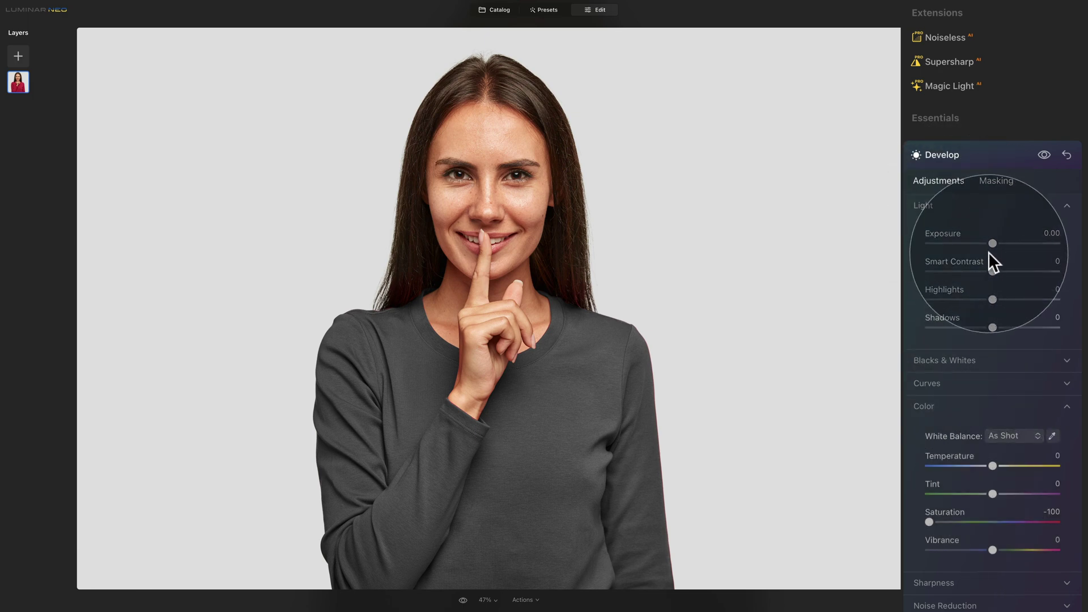
# Set the masked sweater's Develop Exposure to about -2.73, after briefly trying -5.00
pyautogui.moveTo(992, 241); pyautogui.dragTo(957, 240)
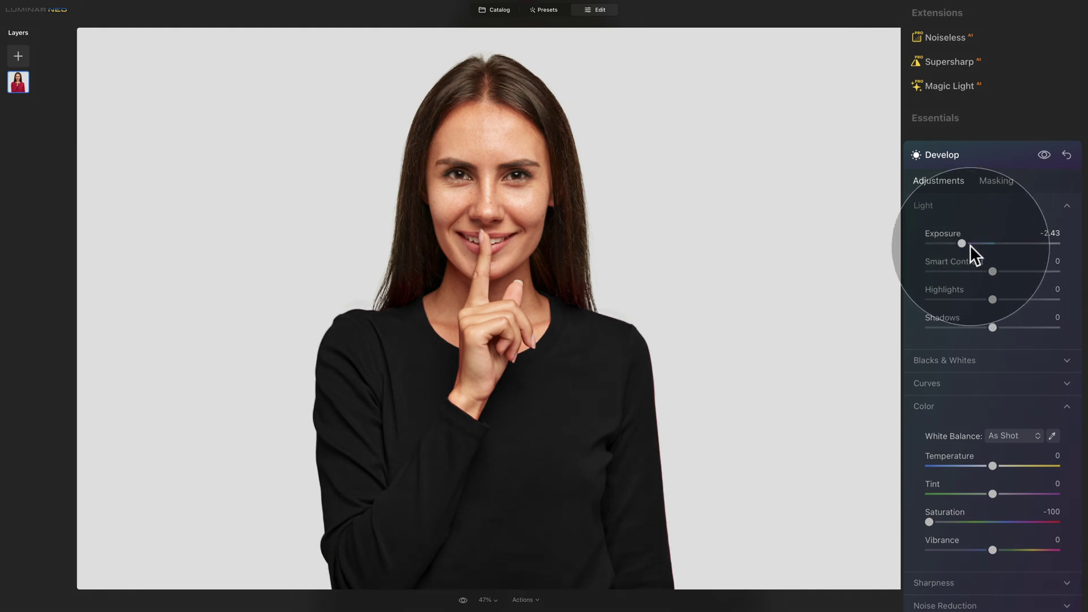
pyautogui.moveTo(961, 243); pyautogui.dragTo(927, 243)
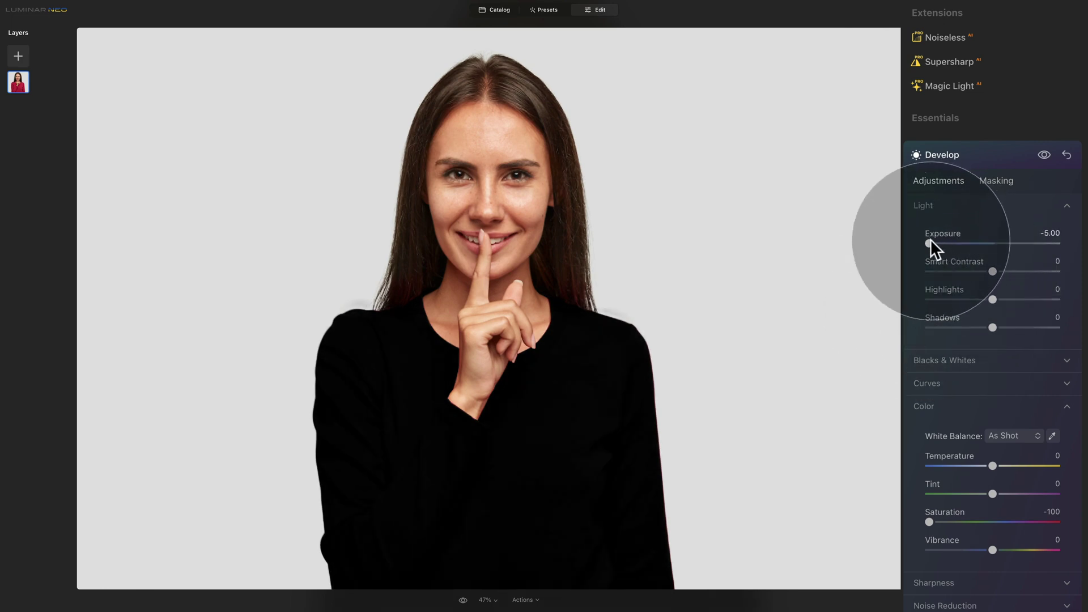
pyautogui.moveTo(931, 243); pyautogui.dragTo(960, 246)
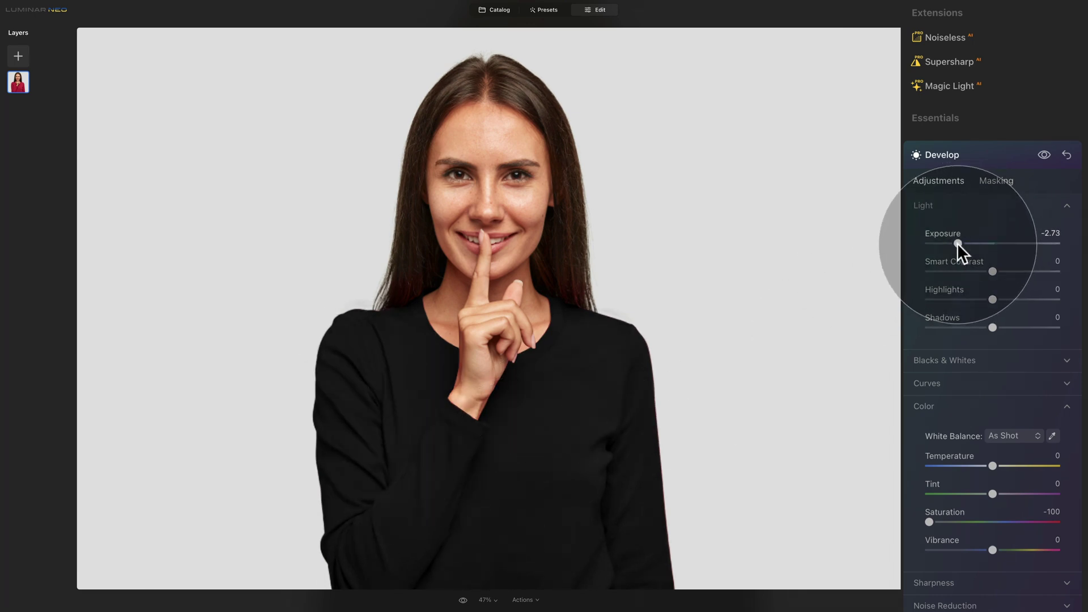
pyautogui.moveTo(957, 243); pyautogui.dragTo(958, 244)
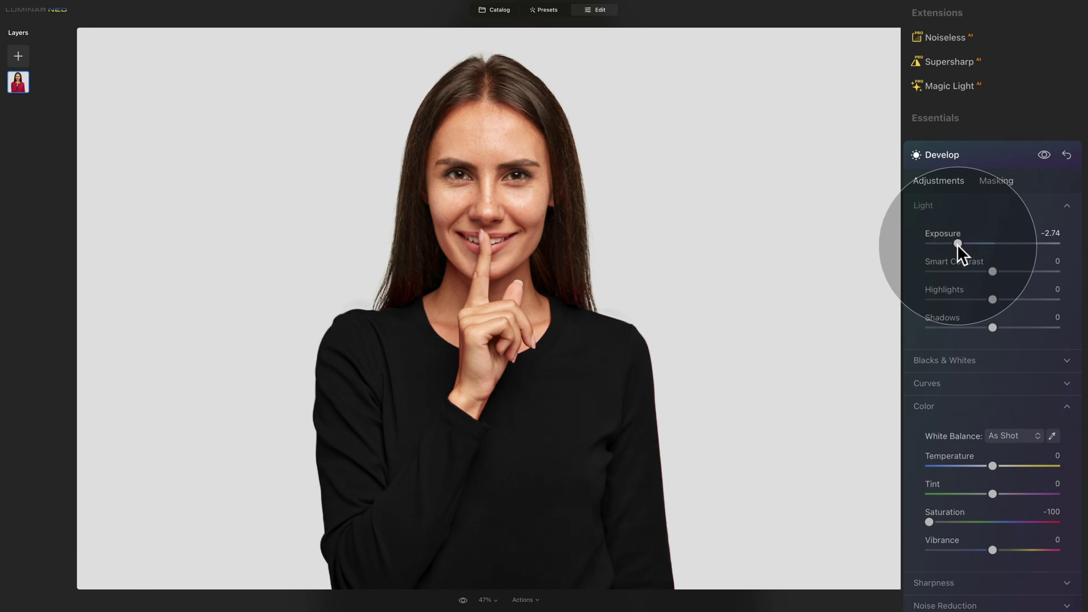
# Compare with the original red sweater, then raise Exposure so the sweater turns dark grey
pyautogui.click(1046, 155)
pyautogui.click(1048, 154)
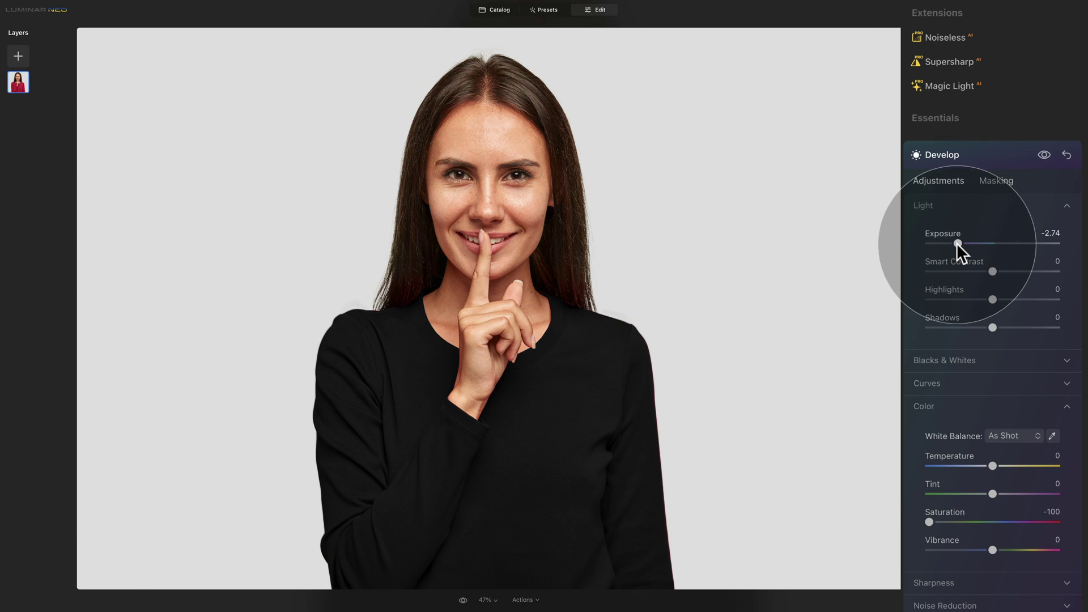
pyautogui.moveTo(957, 242); pyautogui.dragTo(1054, 248)
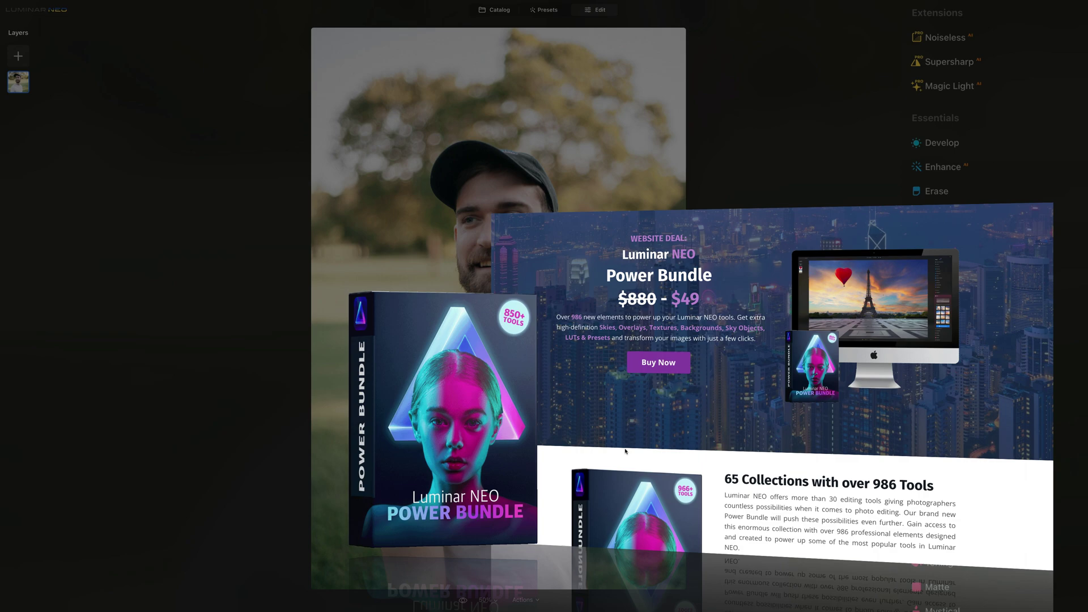
# Close the promotion overlay to reveal the Develop settings for the man's photo
pyautogui.click(999, 154)
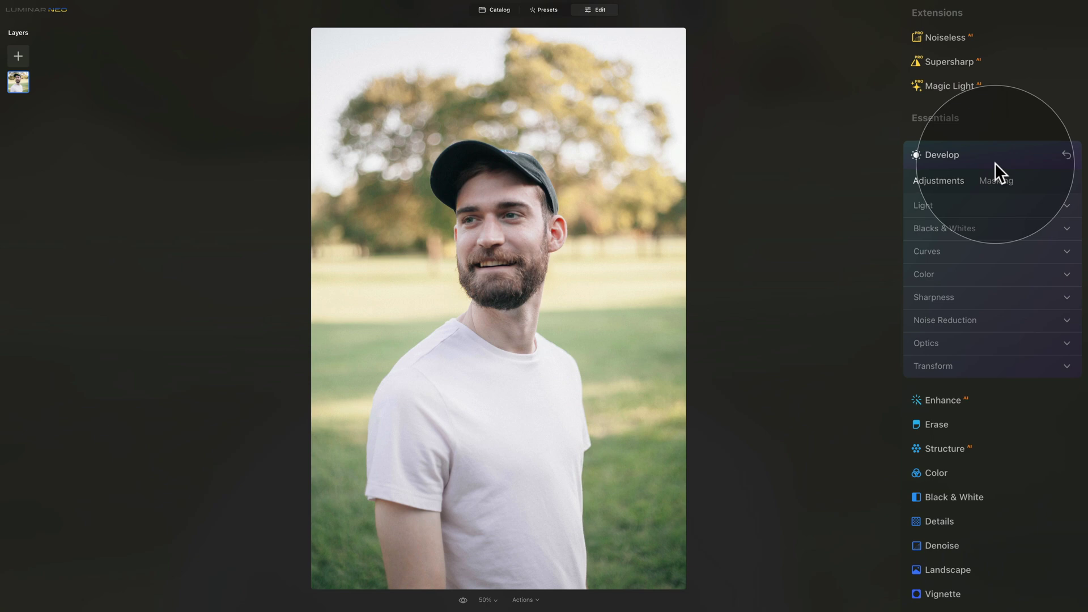
# Show the existing Develop mask on the man's T-shirt as a red overlay
pyautogui.click(995, 180)
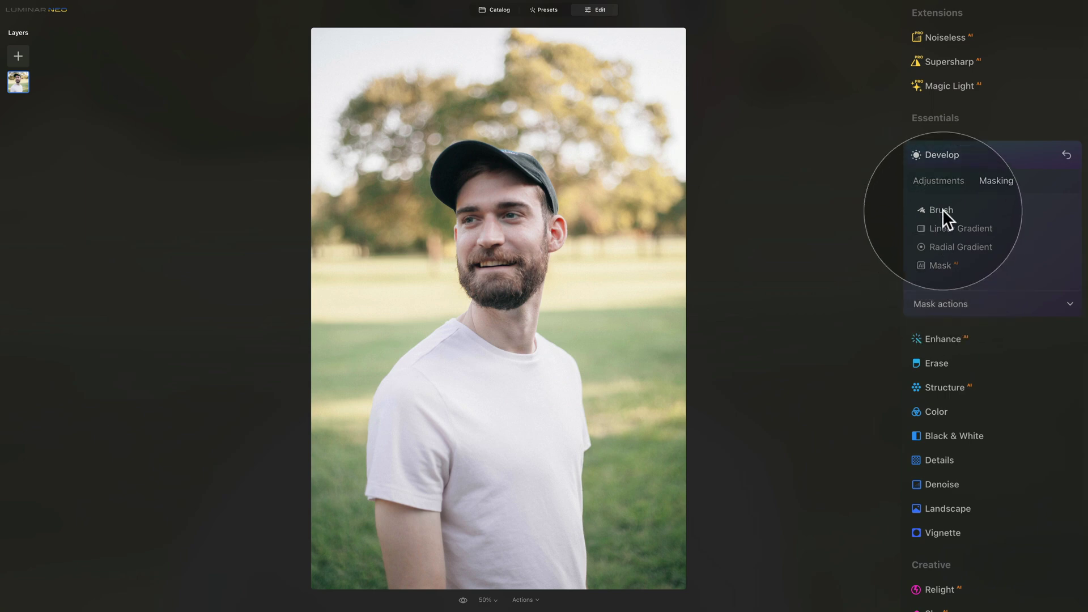
pyautogui.click(983, 304)
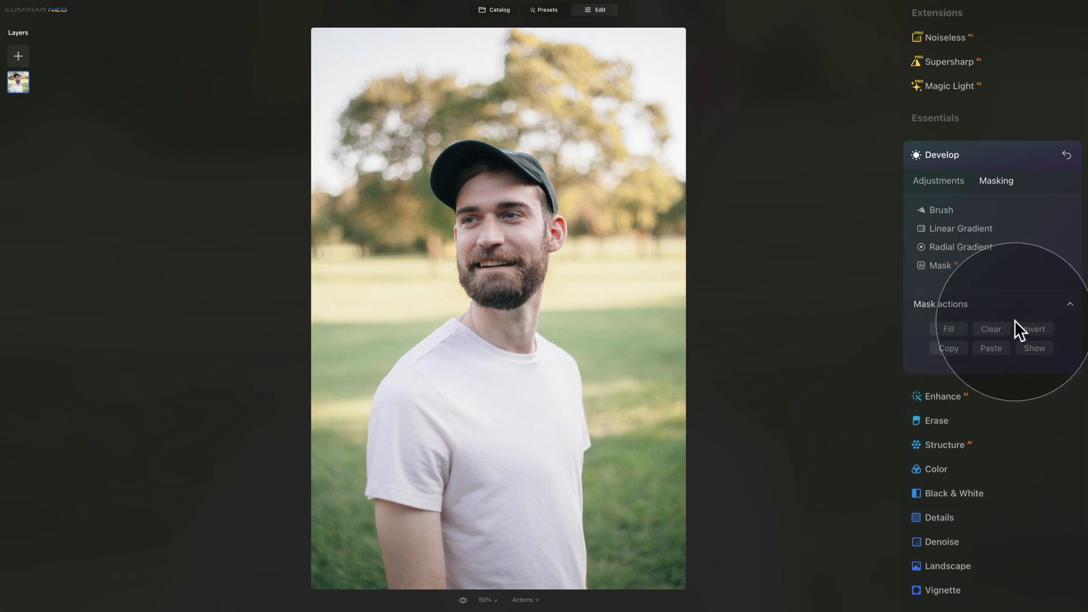
pyautogui.click(1038, 349)
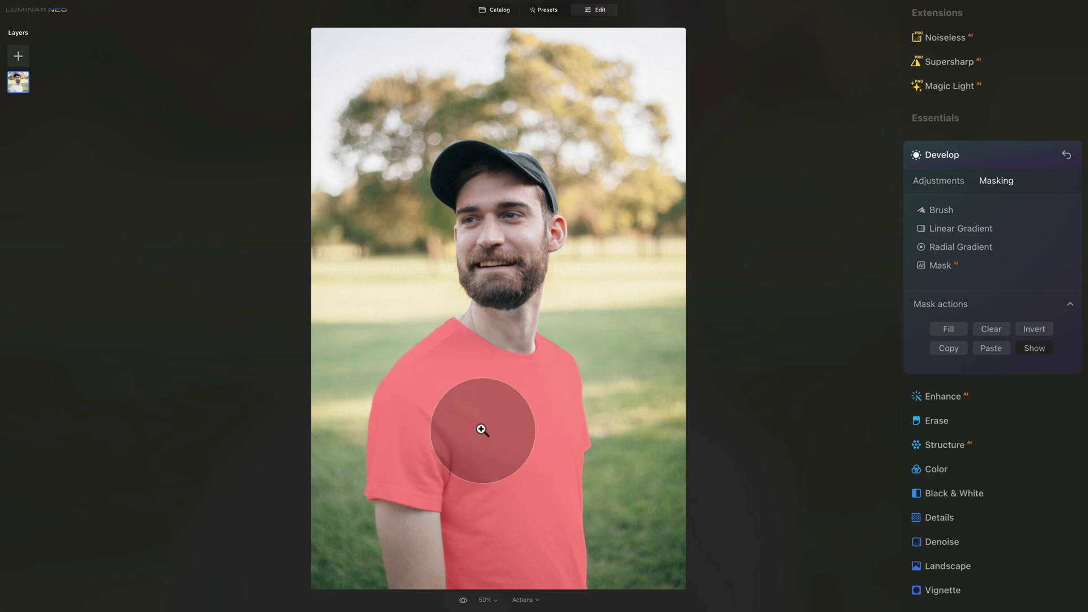
# Set Develop Color Saturation to -100 so the masked T-shirt turns neutral white
pyautogui.click(938, 179)
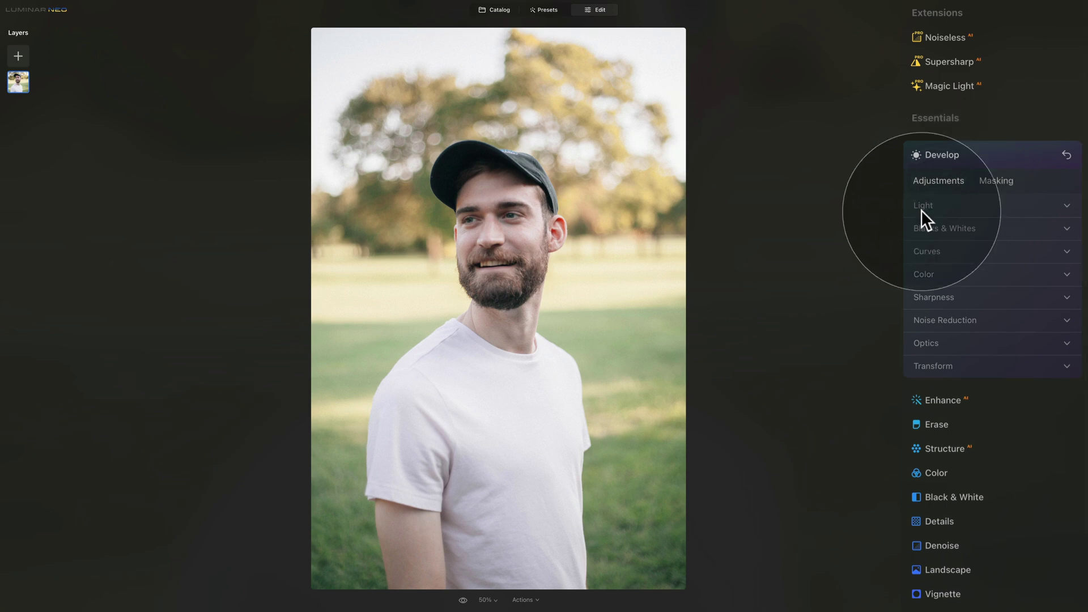
pyautogui.click(932, 273)
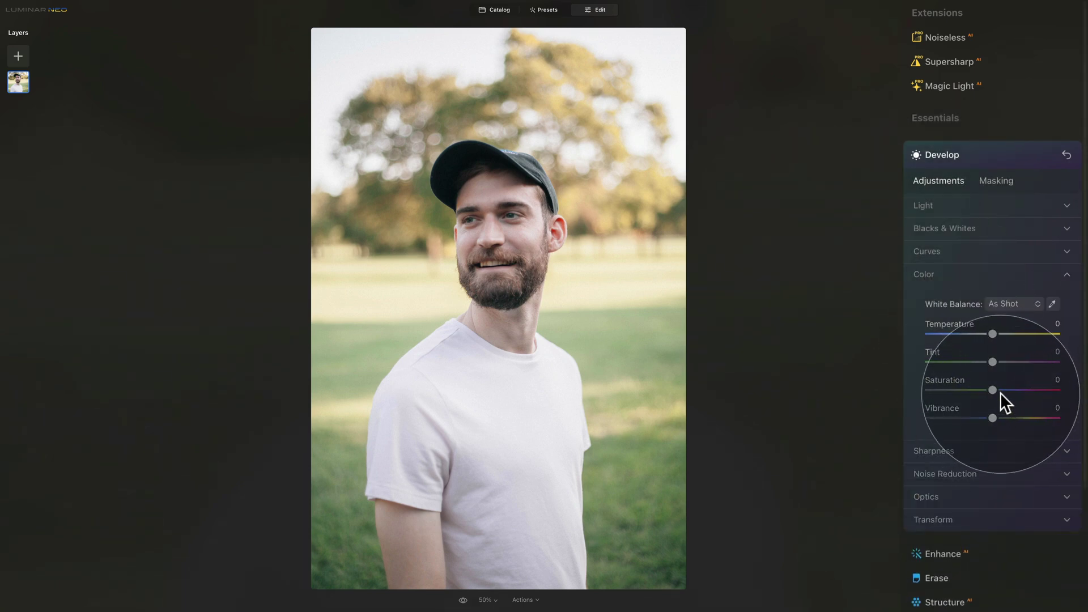
pyautogui.moveTo(1001, 392); pyautogui.dragTo(927, 391)
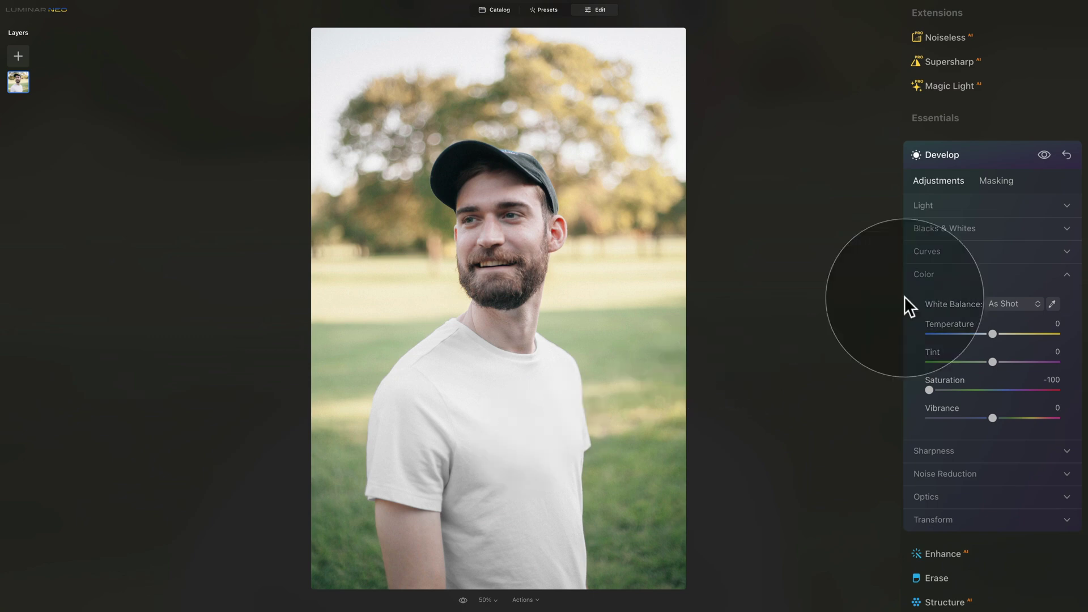
pyautogui.click(937, 273)
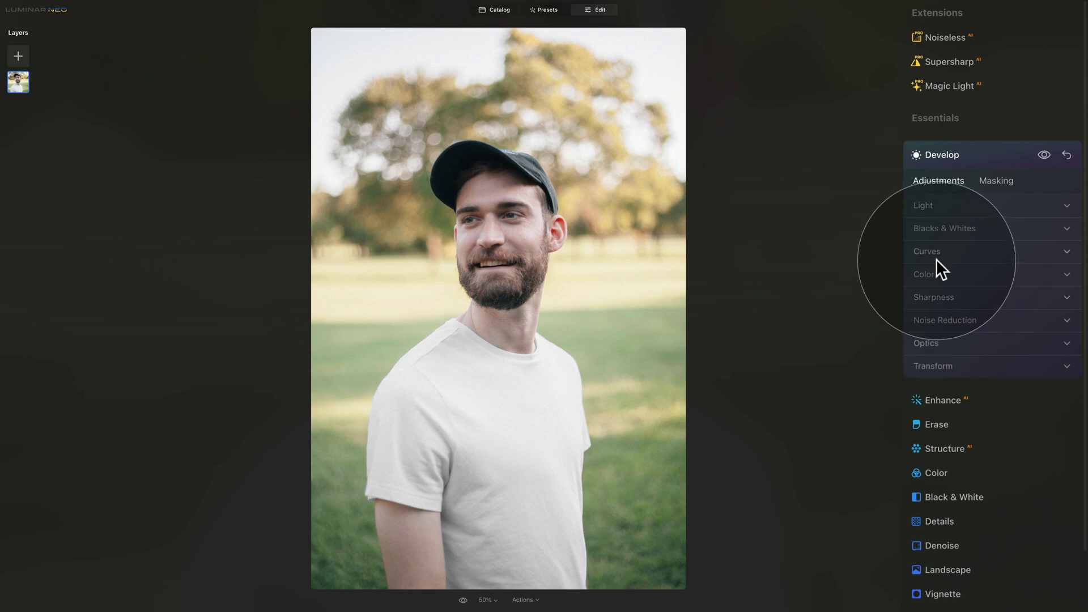
# Pull the tone curve's highlight point down and shift the midtone handle, turning the T-shirt black
pyautogui.click(930, 252)
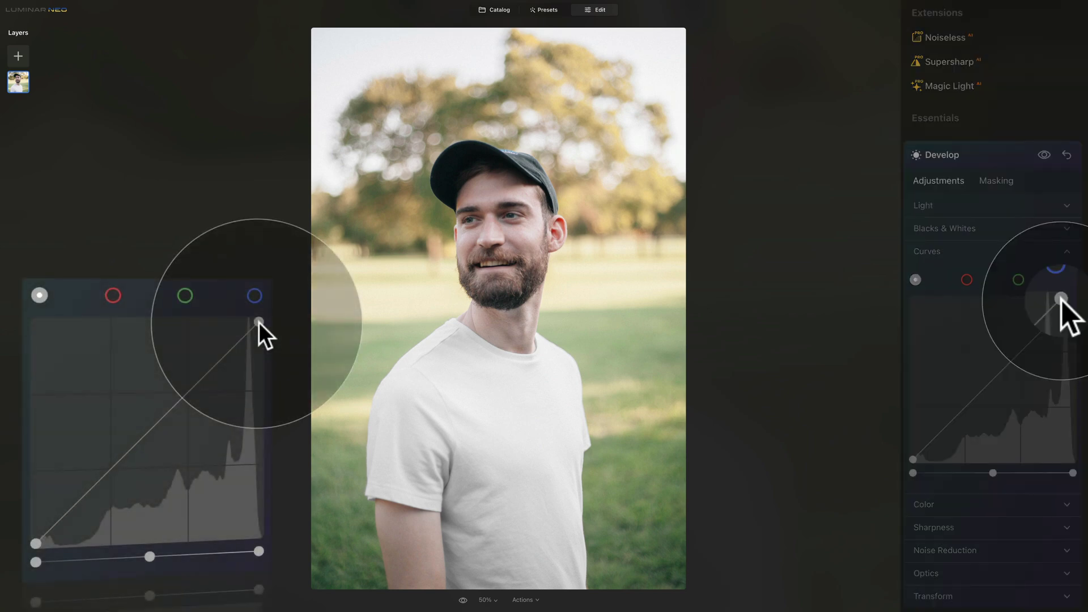
pyautogui.moveTo(1061, 300); pyautogui.dragTo(1083, 378)
pyautogui.moveTo(1082, 397); pyautogui.dragTo(1083, 446)
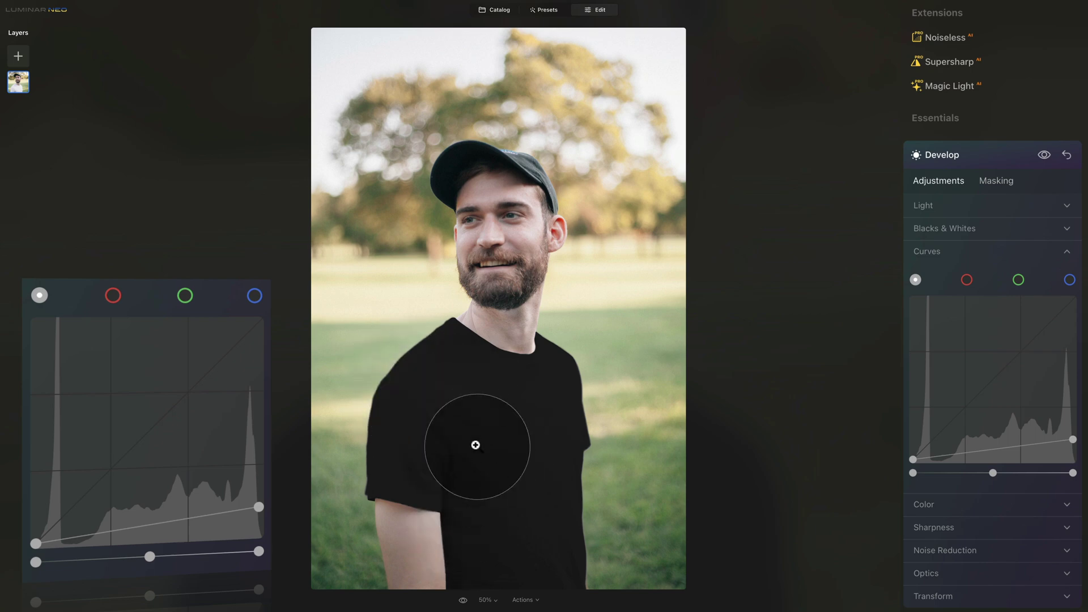
pyautogui.click(993, 473)
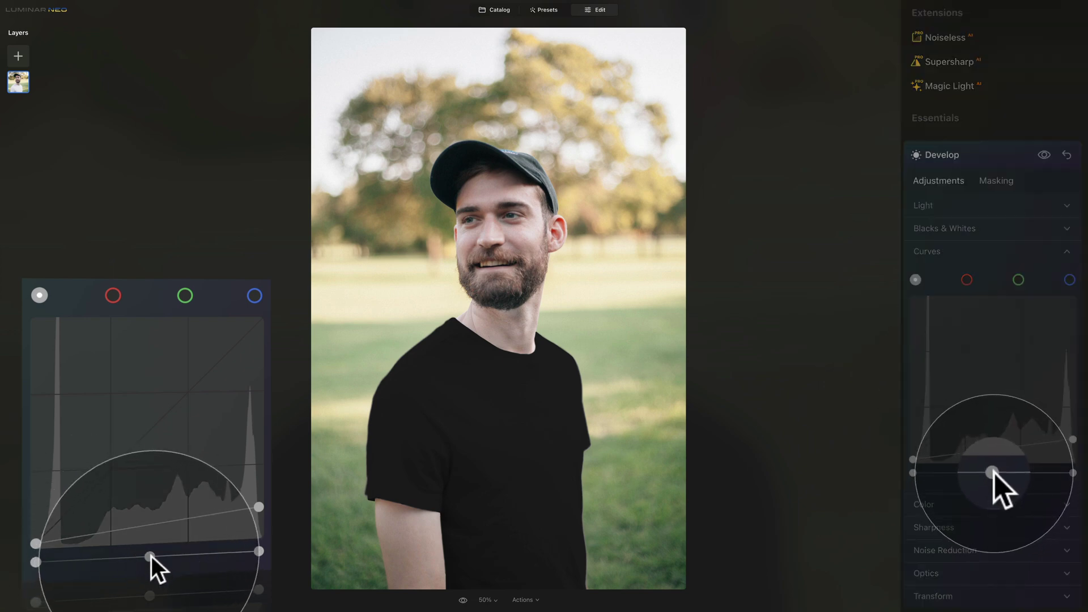
pyautogui.moveTo(993, 473); pyautogui.dragTo(1064, 472)
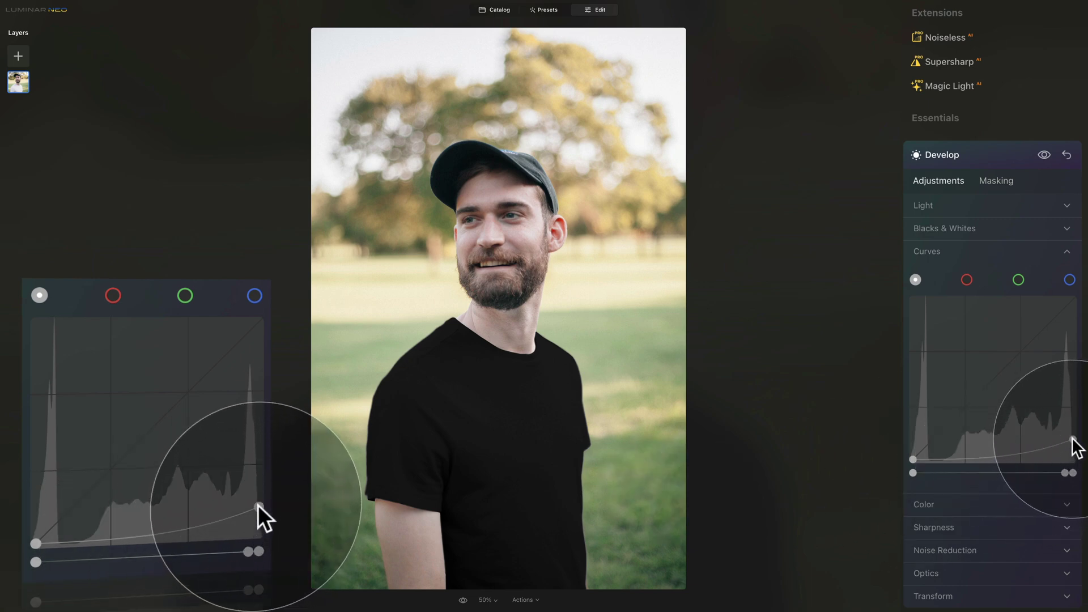
pyautogui.moveTo(1071, 439); pyautogui.dragTo(1072, 436)
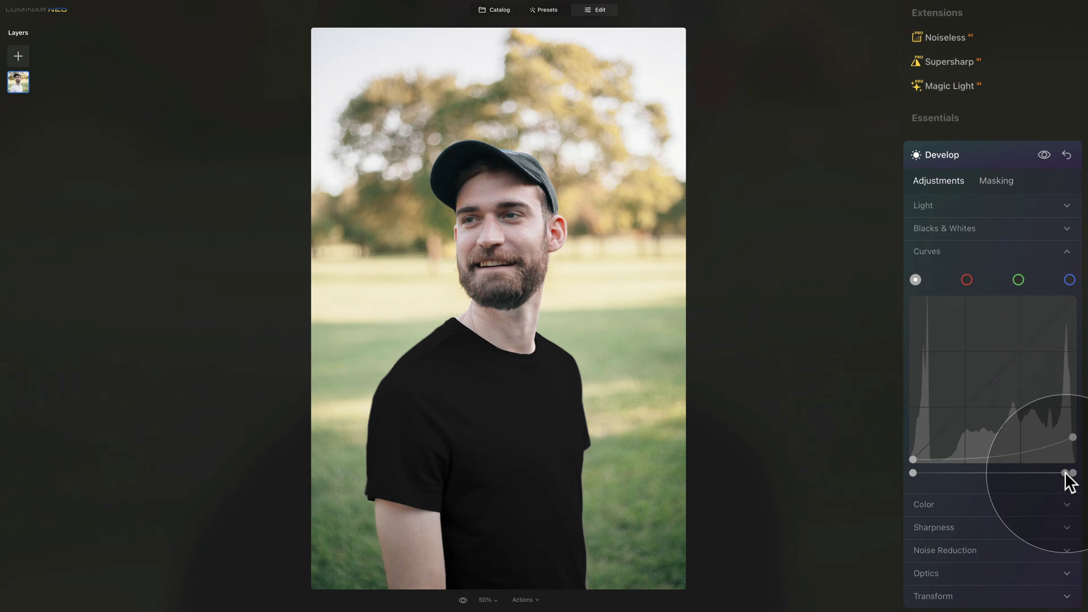
pyautogui.click(1044, 154)
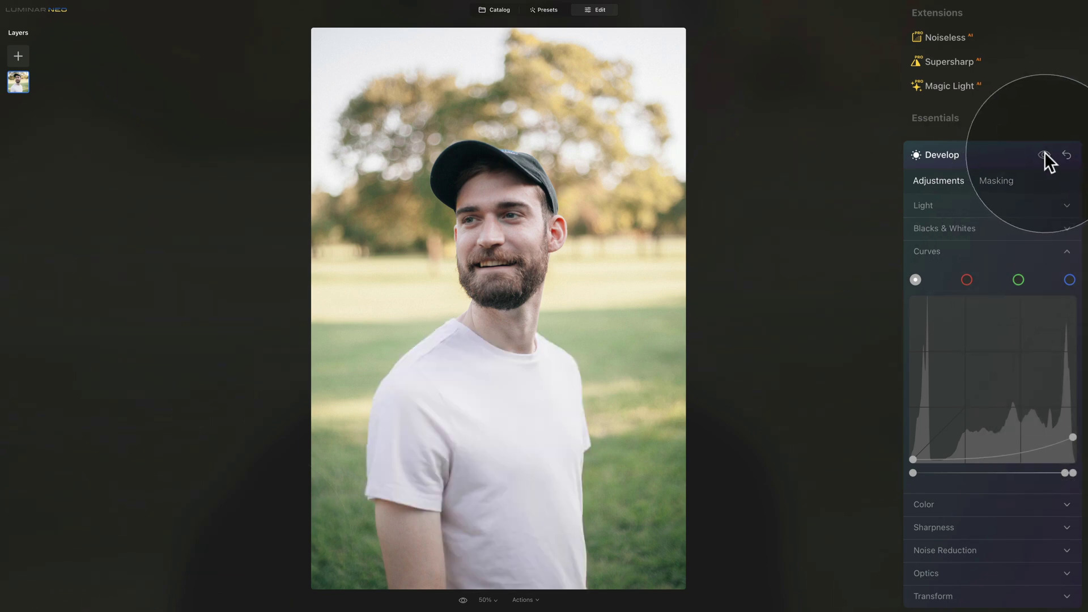
pyautogui.click(1044, 155)
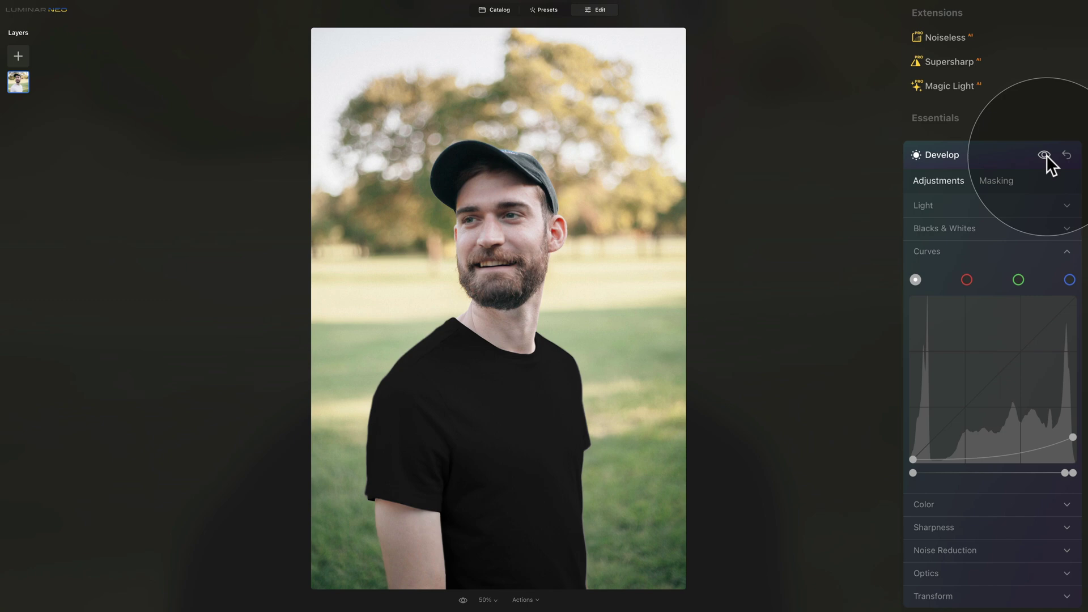
pyautogui.click(1044, 156)
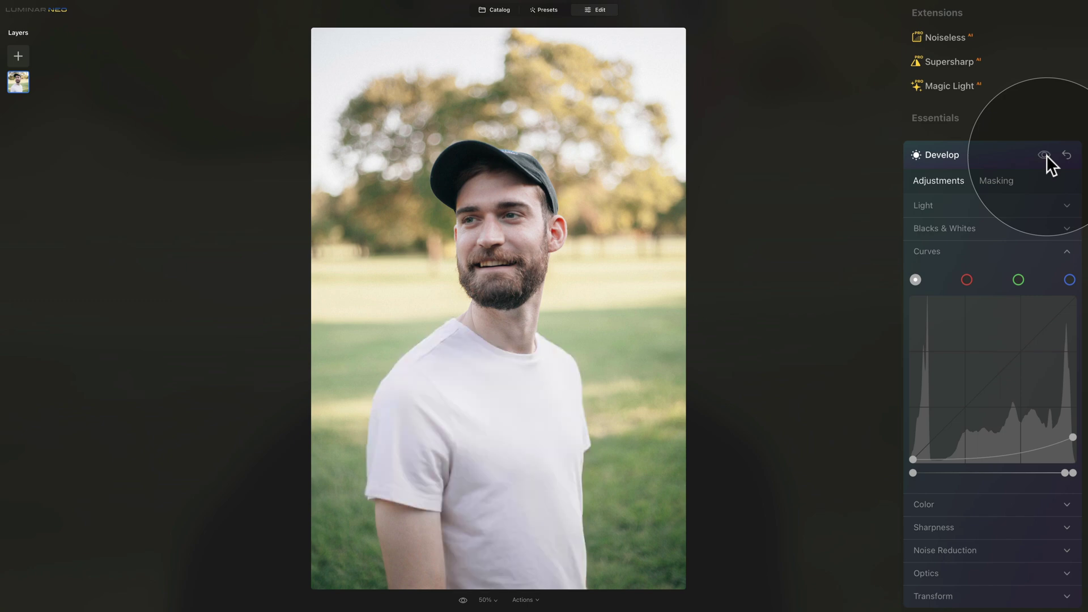
pyautogui.click(1044, 155)
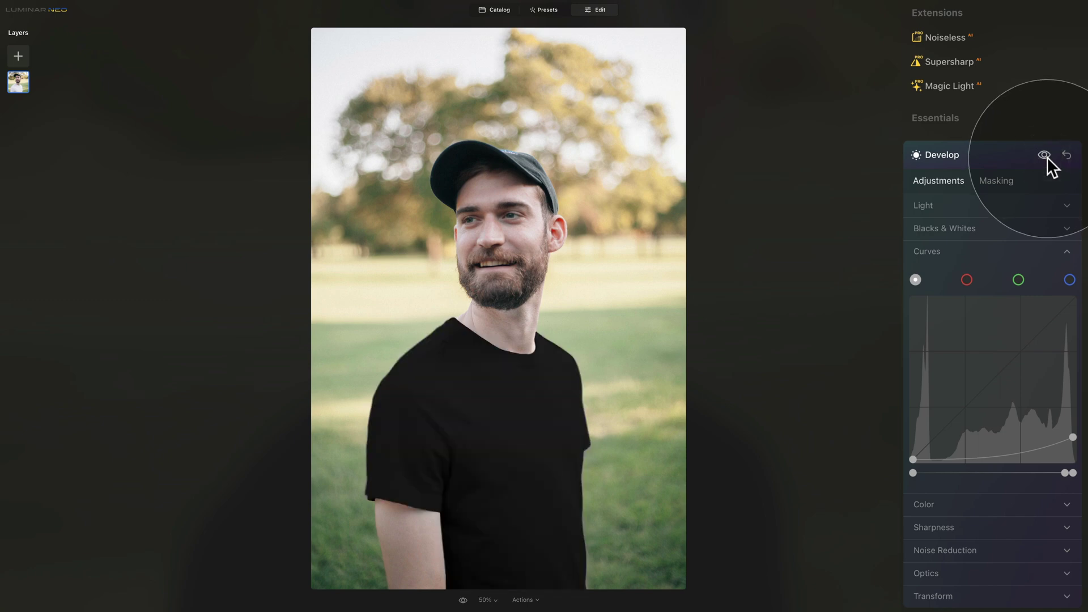
pyautogui.click(1005, 183)
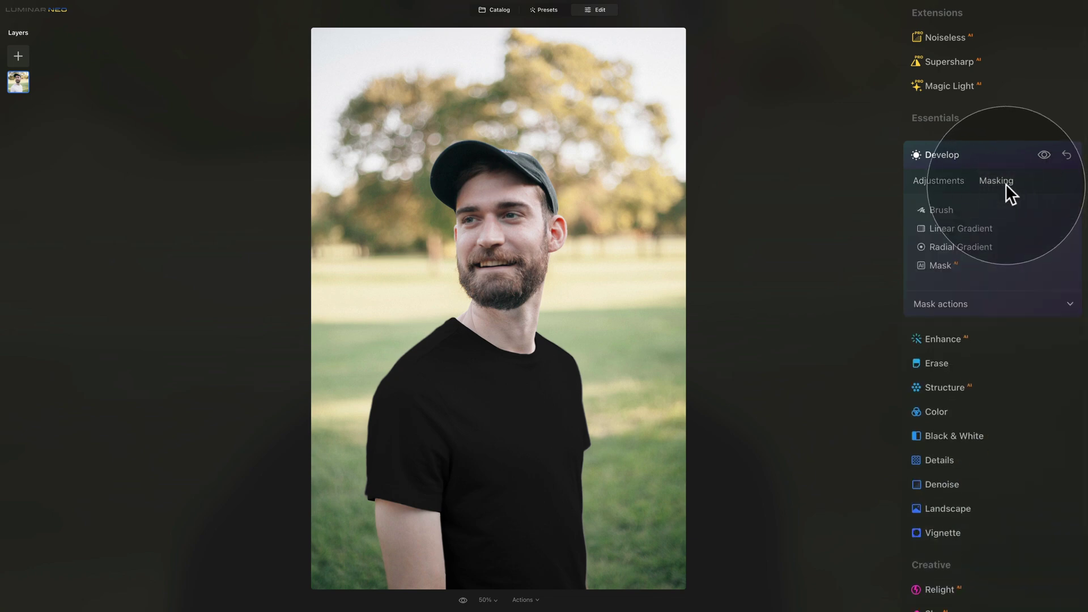
pyautogui.click(1012, 304)
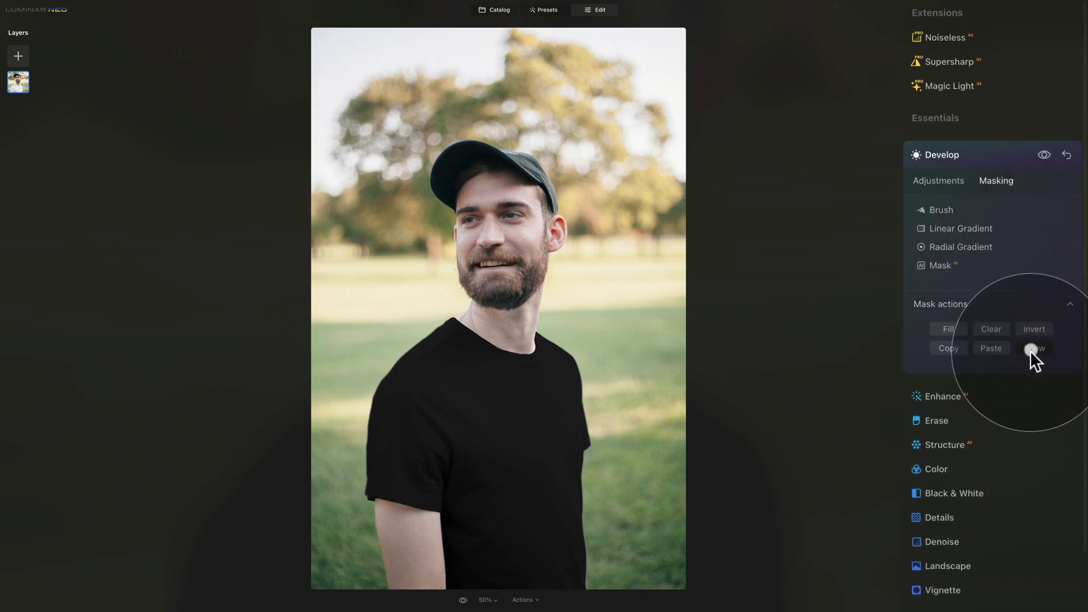
pyautogui.click(1030, 349)
pyautogui.click(943, 180)
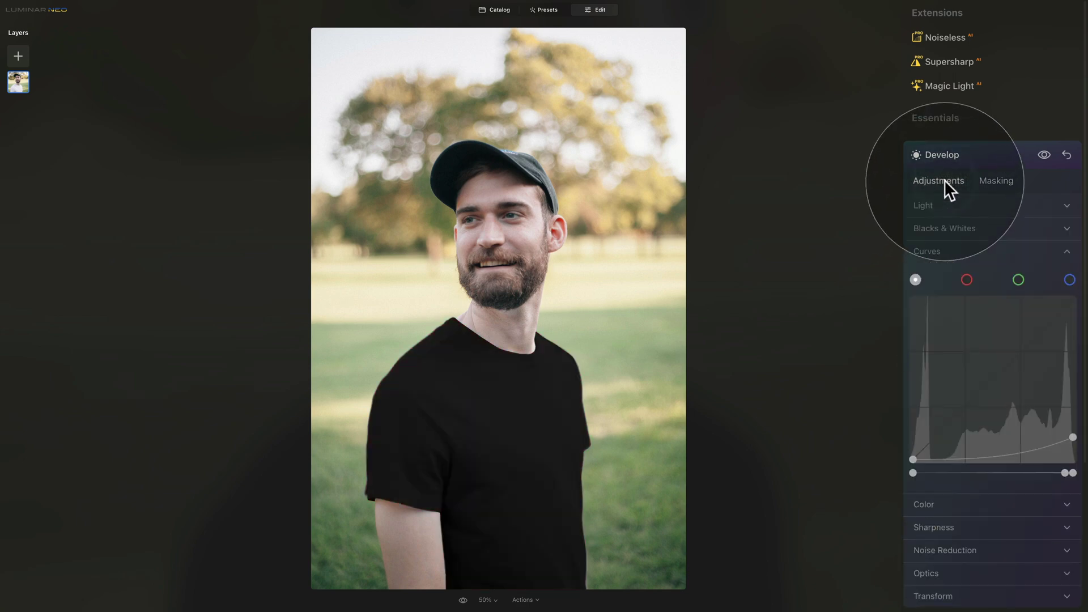
pyautogui.scroll(-3, 990, 419)
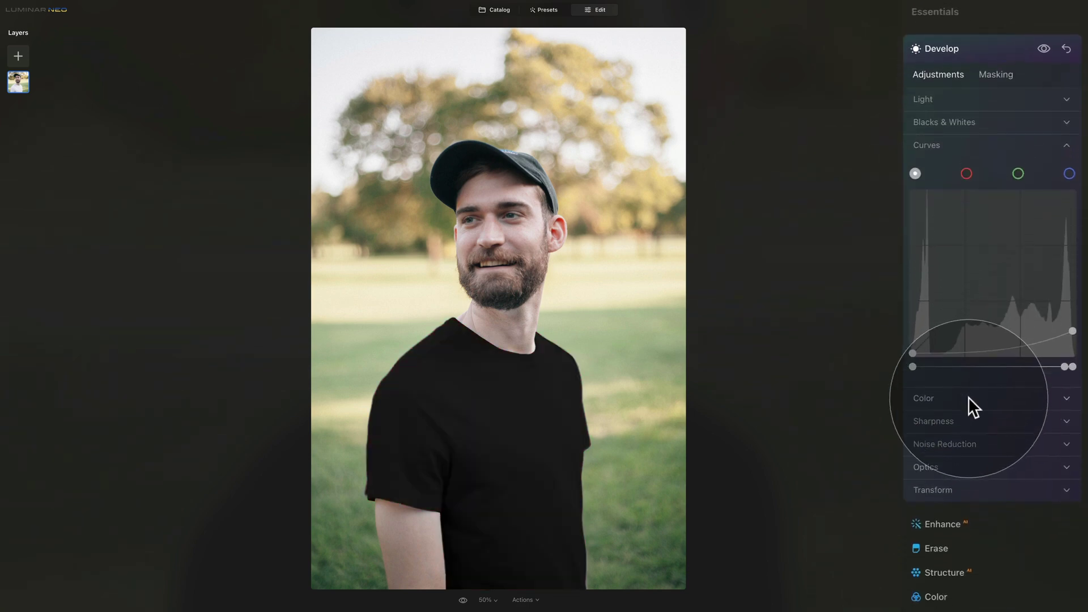
# Keep Saturation at -100 and nudge the curve's highlight endpoints, keeping the T-shirt deep black
pyautogui.click(967, 398)
pyautogui.moveTo(992, 513); pyautogui.dragTo(929, 515)
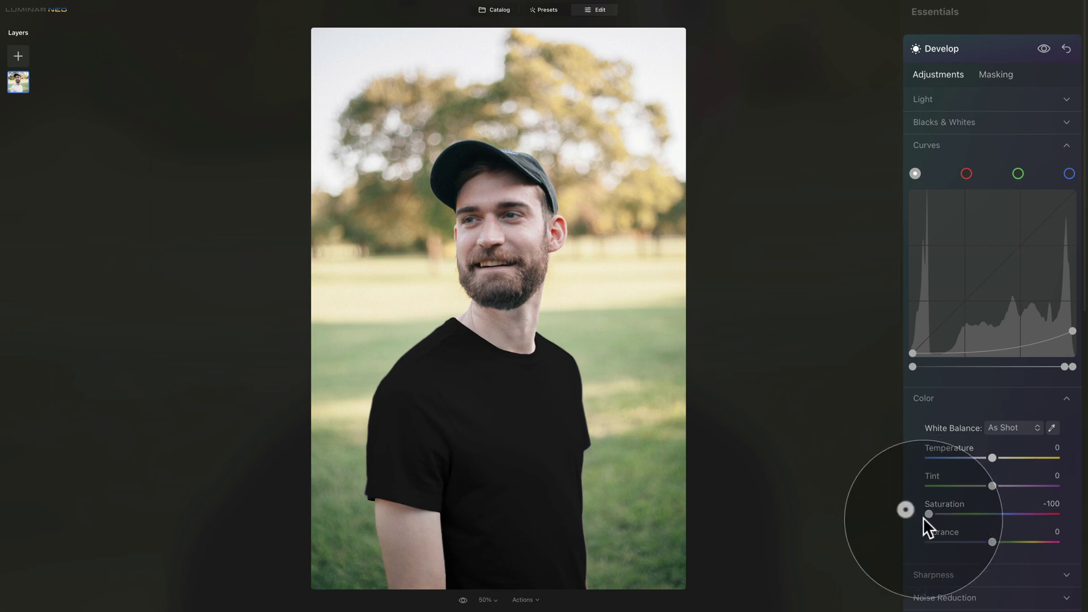
pyautogui.click(948, 401)
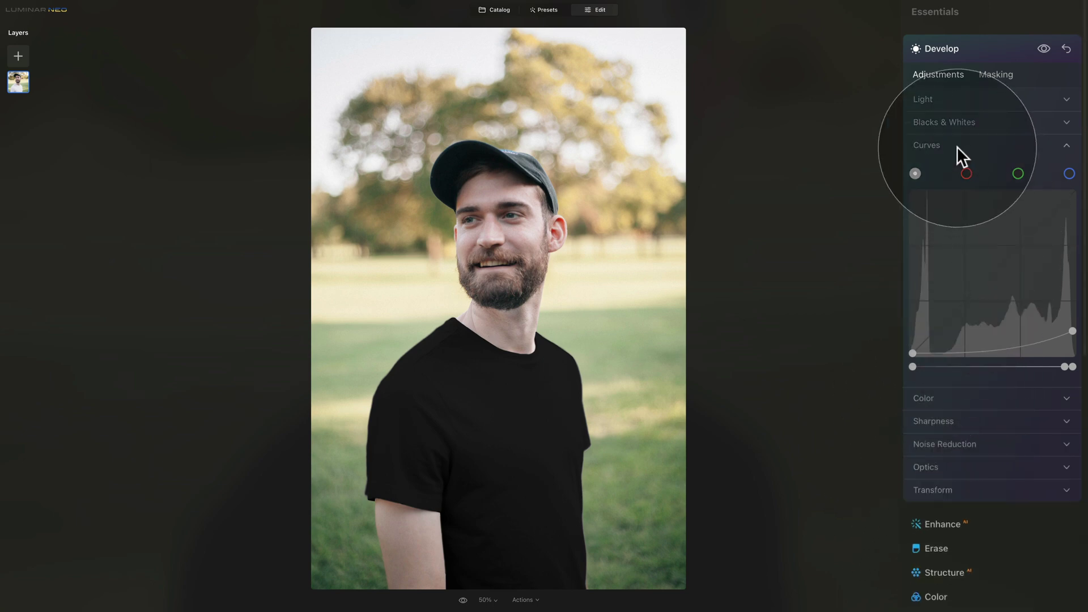
pyautogui.moveTo(1074, 326)
pyautogui.mouseDown()
pyautogui.moveTo(1076, 190)
pyautogui.moveTo(1072, 325)
pyautogui.mouseUp()
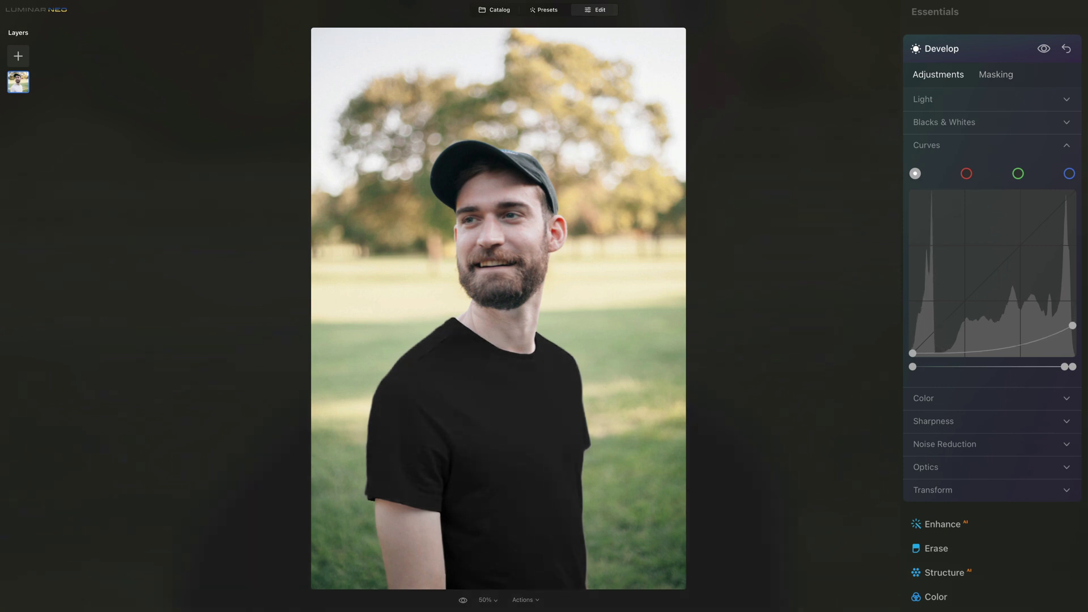
pyautogui.moveTo(1065, 366)
pyautogui.mouseDown()
pyautogui.moveTo(1017, 367)
pyautogui.moveTo(1063, 367)
pyautogui.mouseUp()
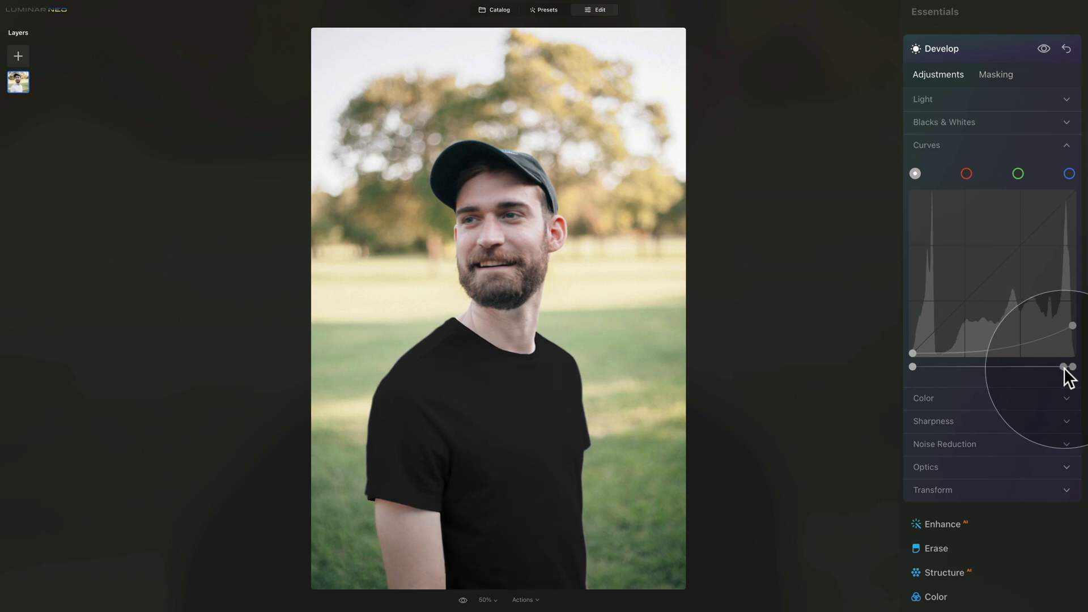